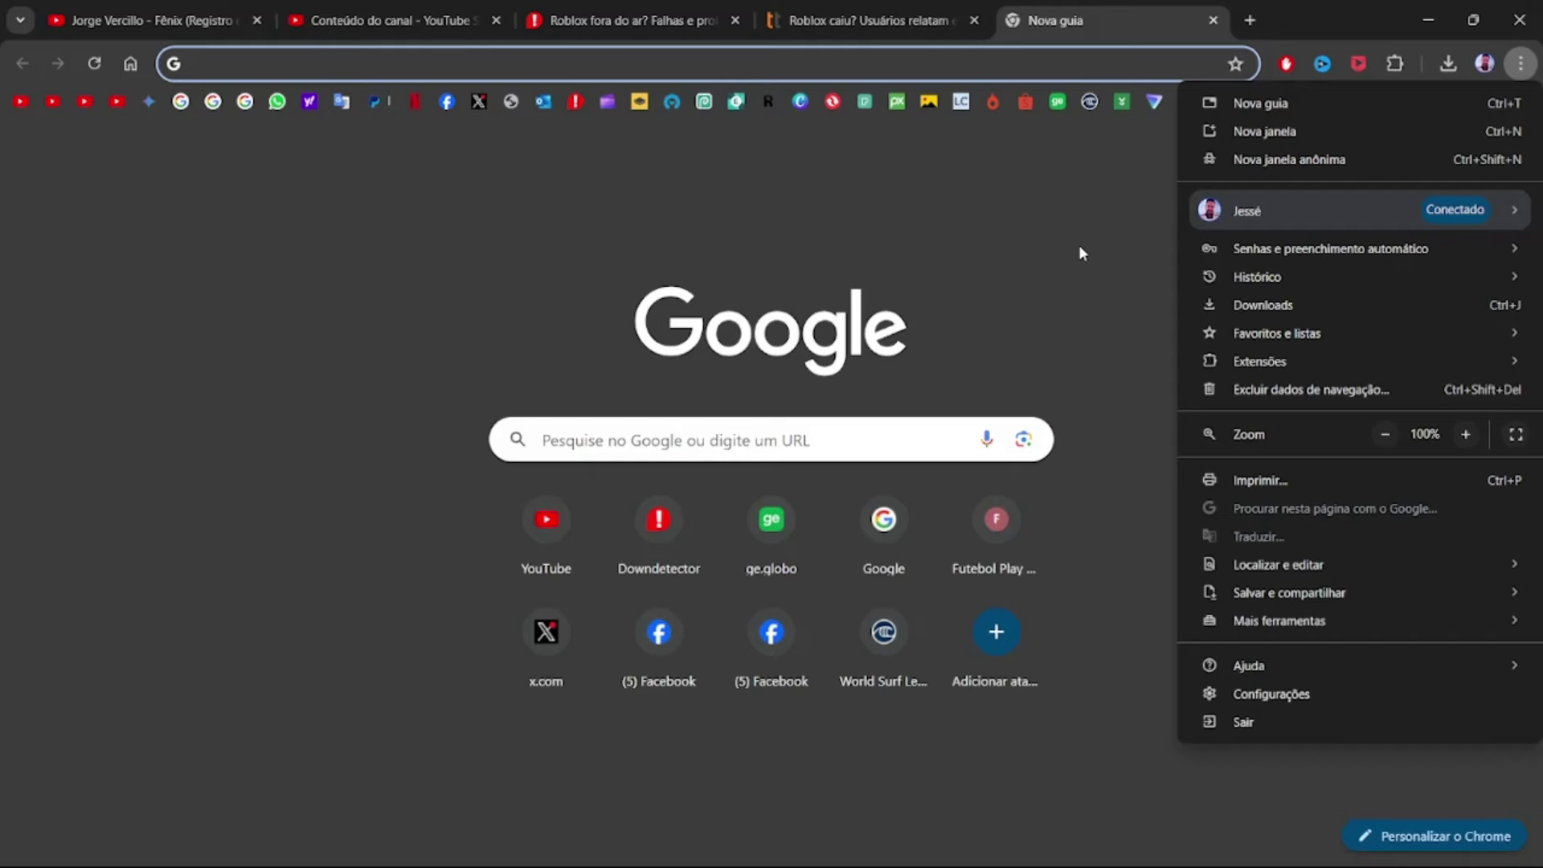
- Open Chrome's full browsing history page and bring up the dialog for deleting browsing data
left_click(1001, 240)
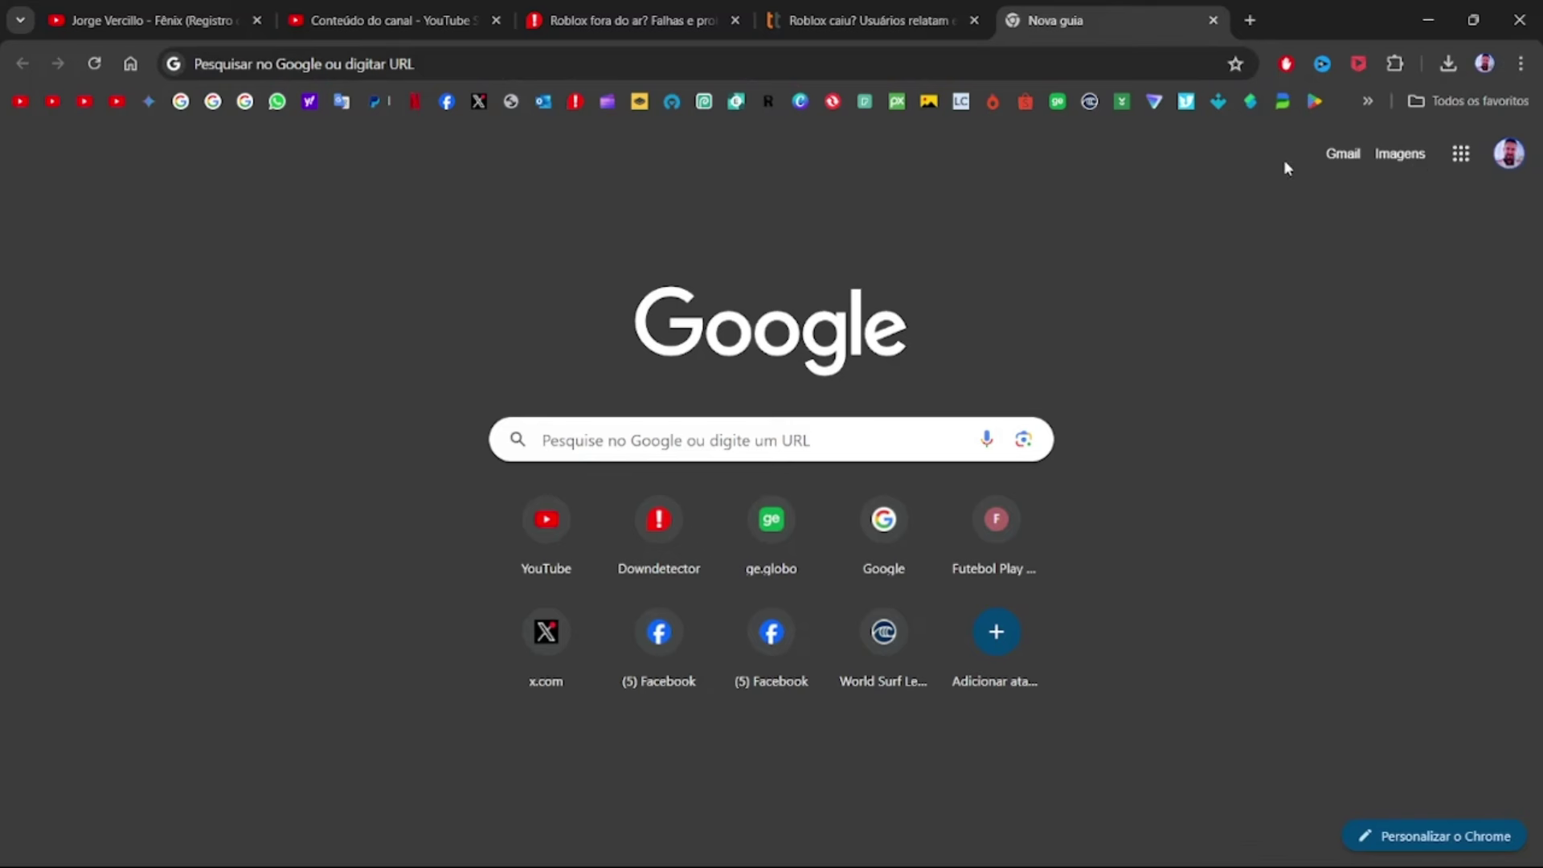
left_click(1521, 64)
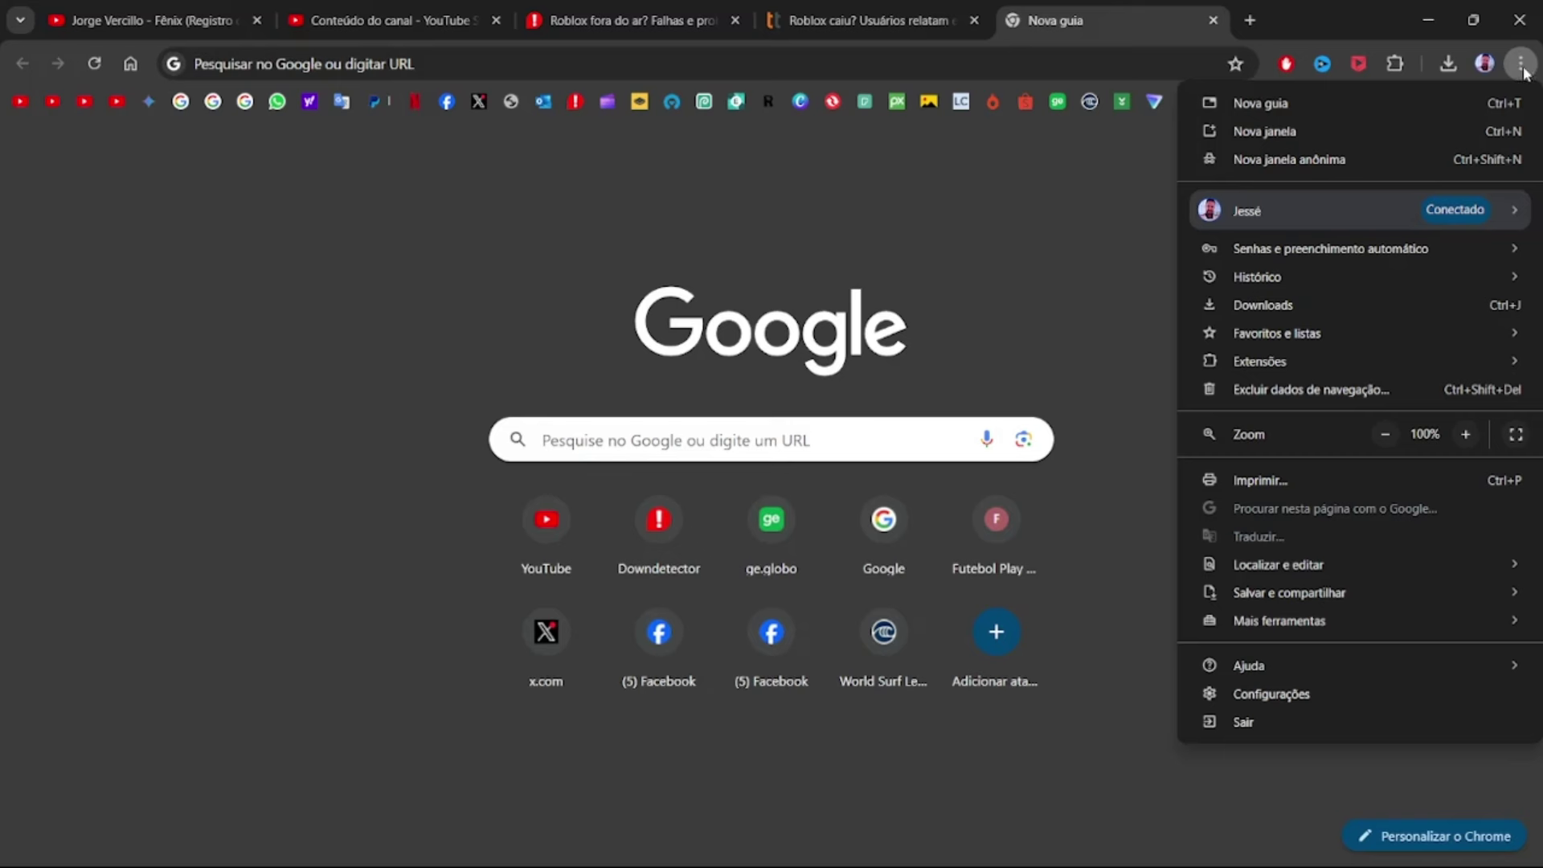
mouse_move(1245, 281)
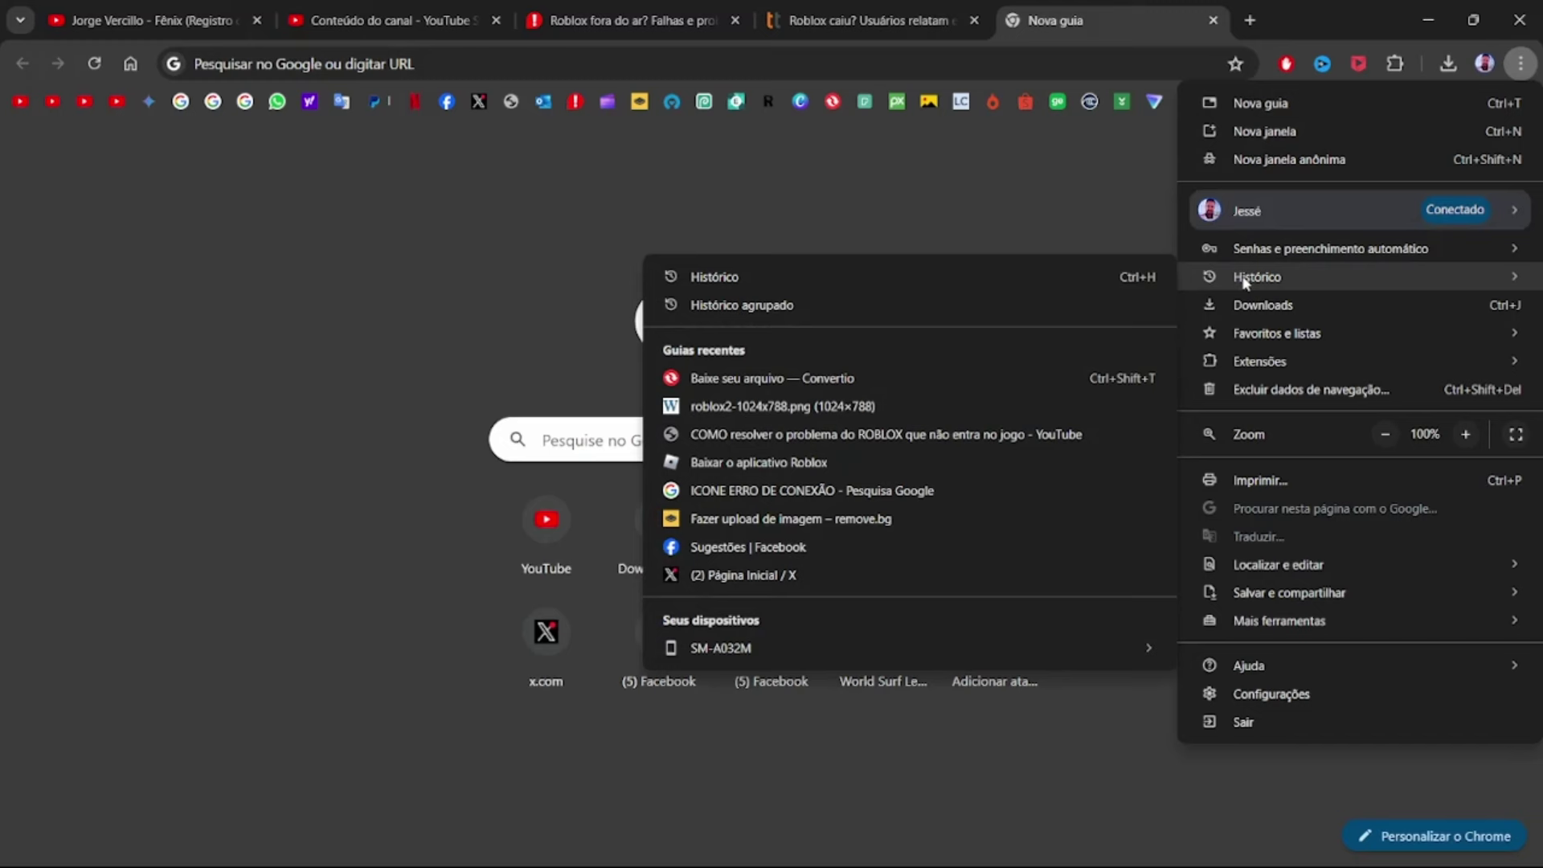
left_click(857, 277)
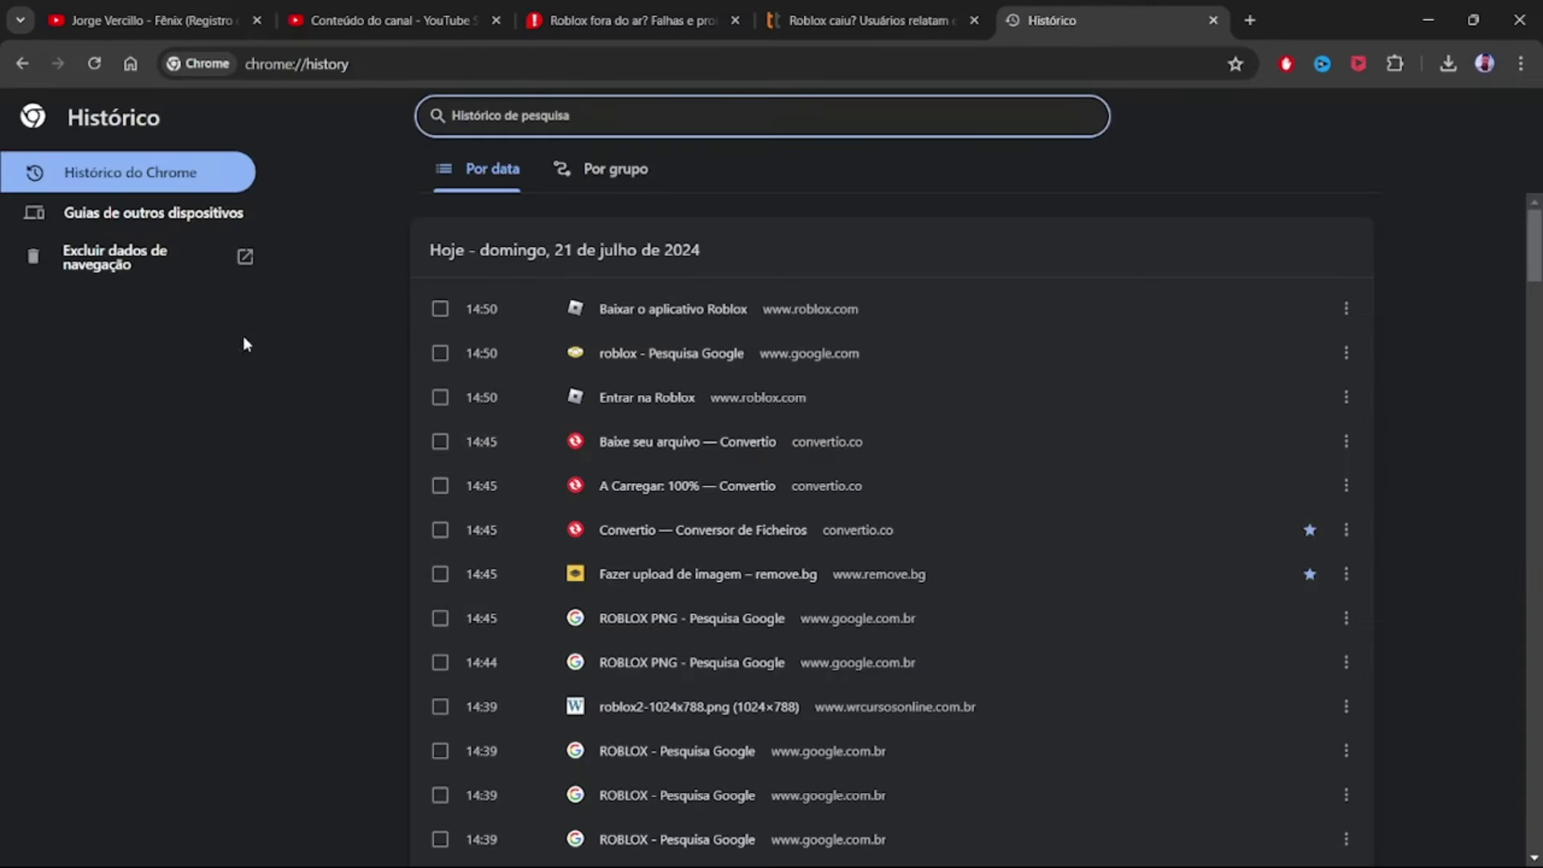
left_click(126, 261)
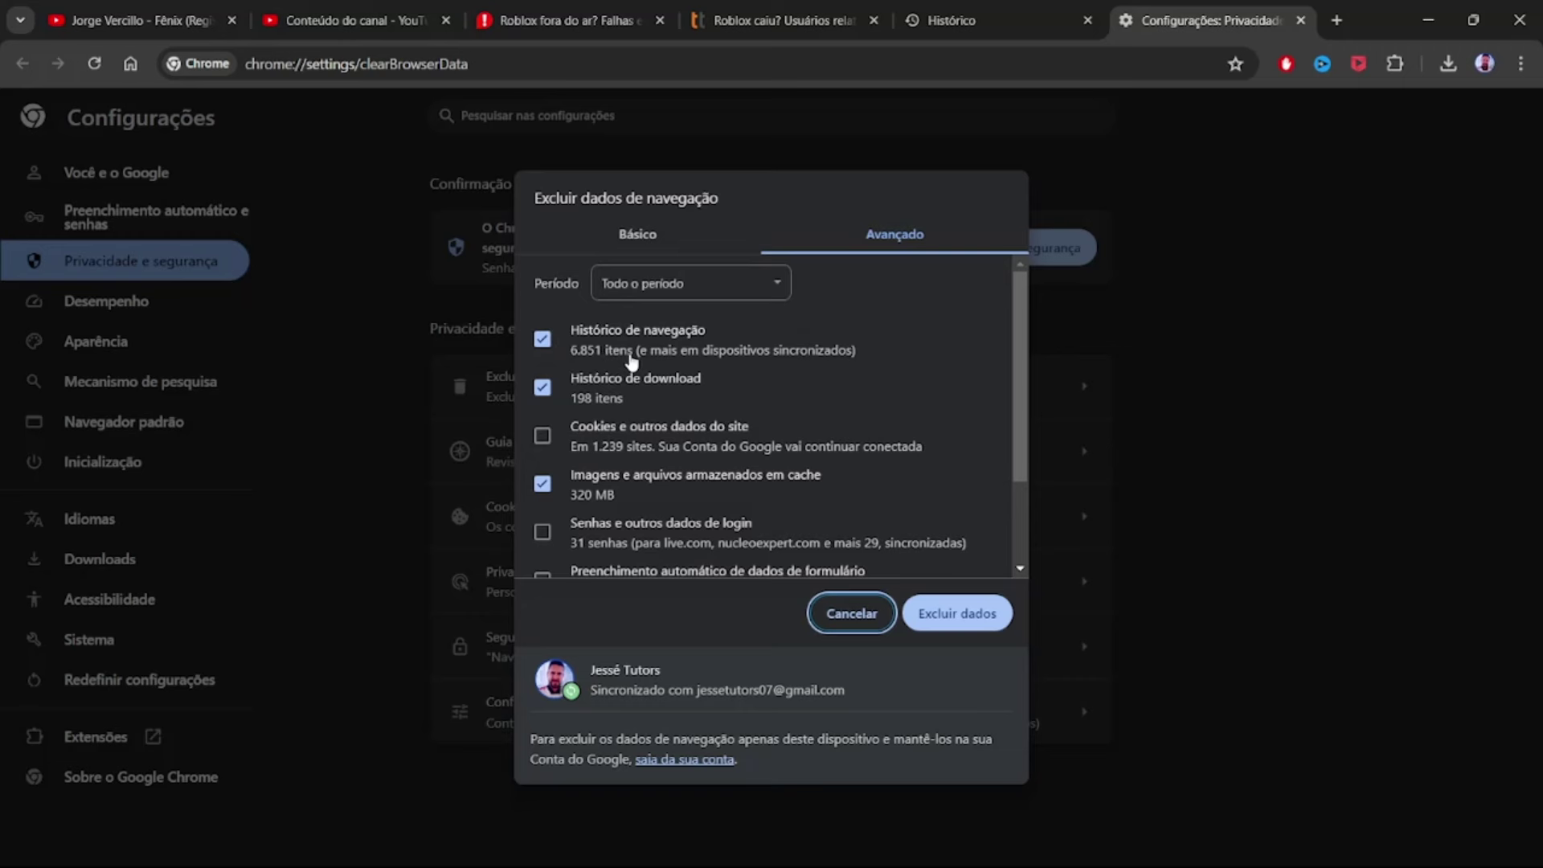
- Include cookies and other site data in the advanced browsing data deletion options, checking the basic options too
scroll(629, 446, "down", 2)
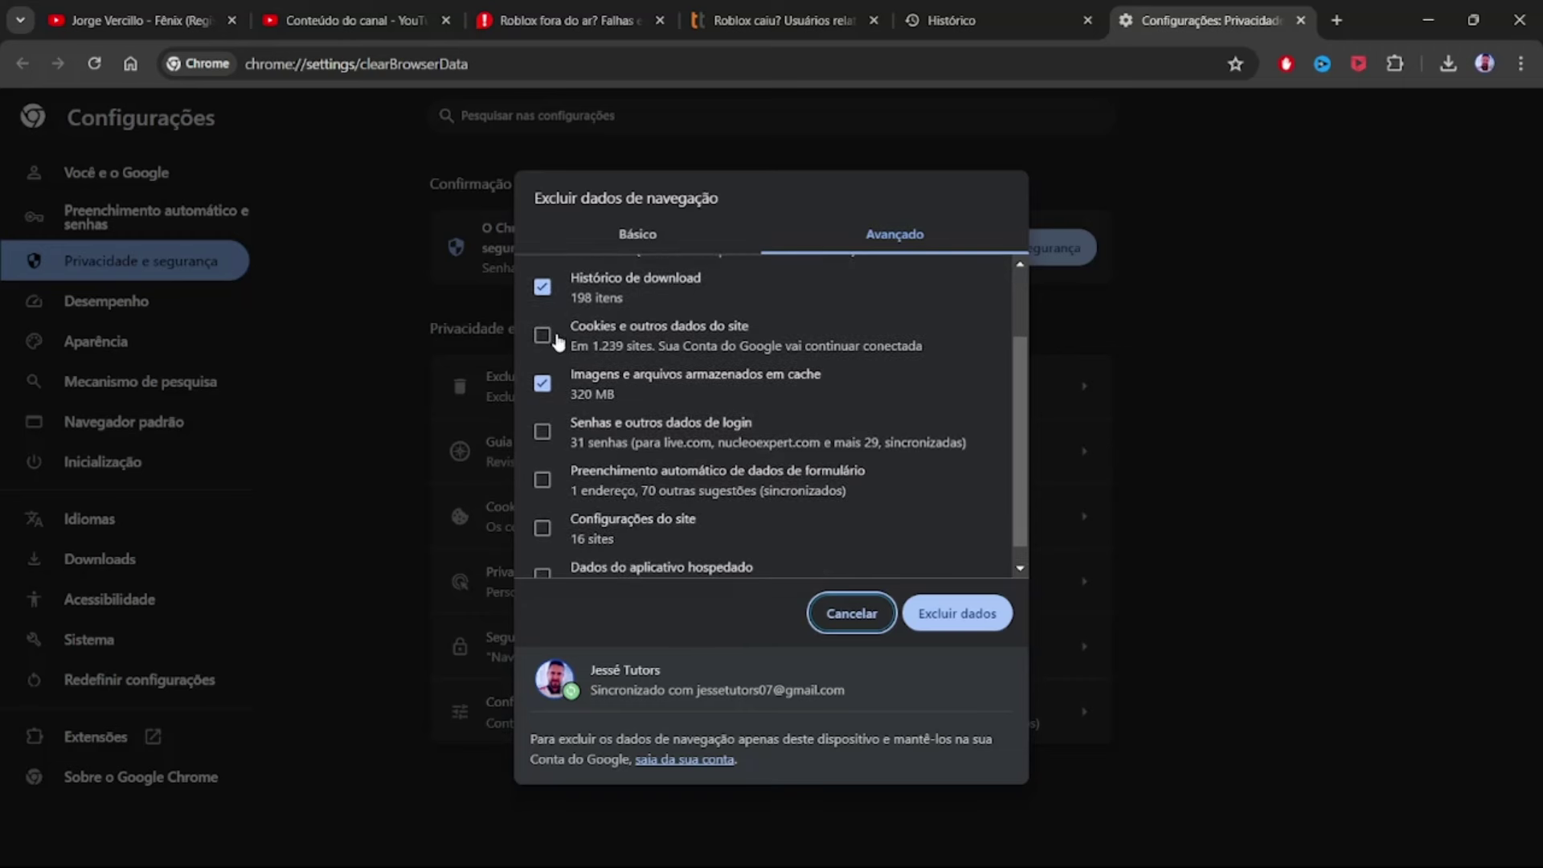
left_click(553, 338)
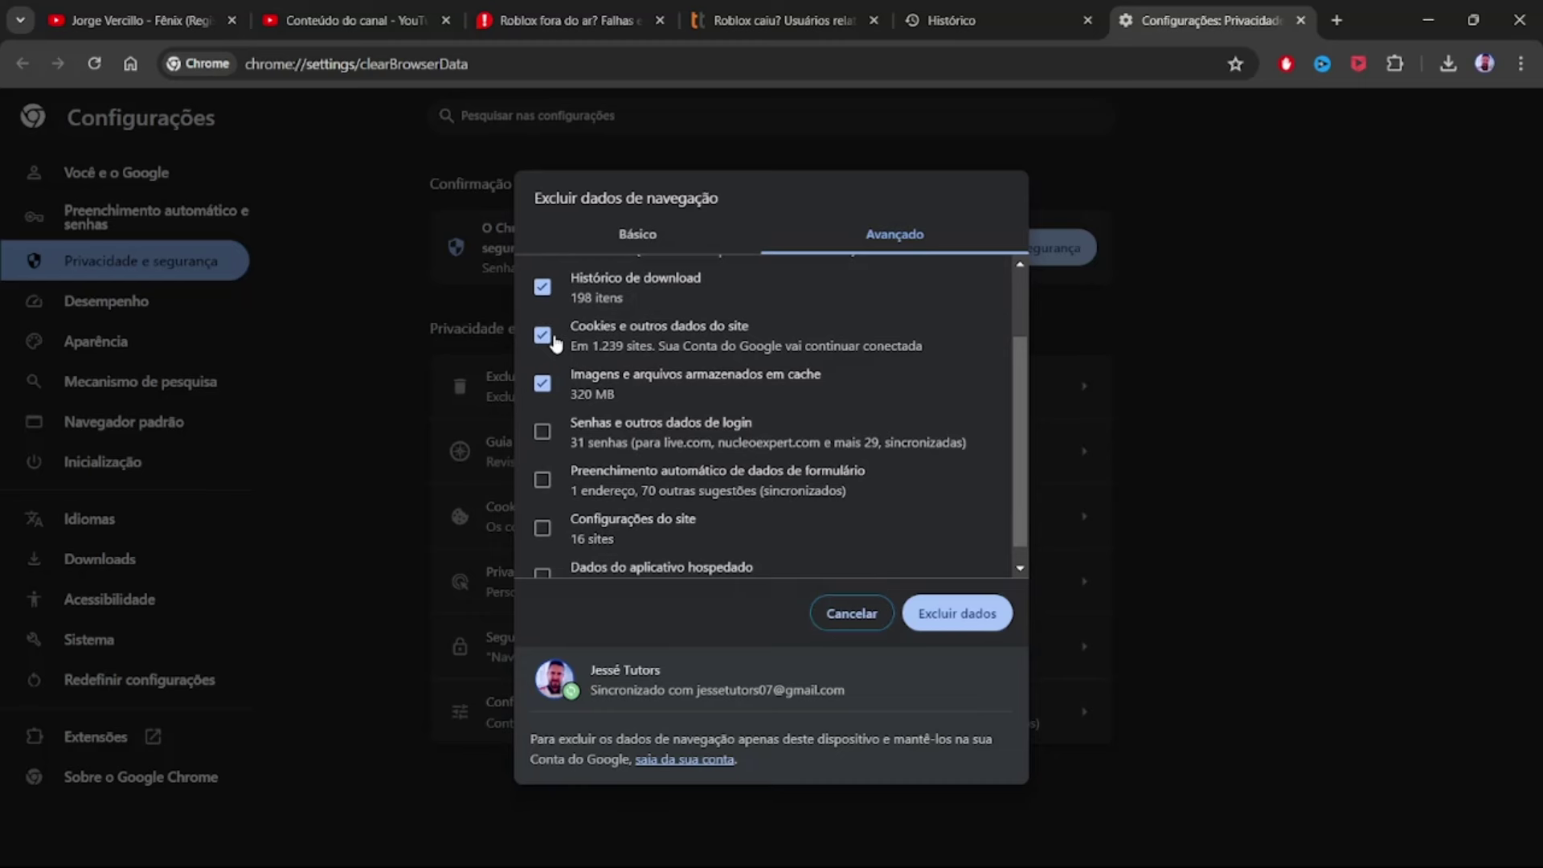
left_click(659, 246)
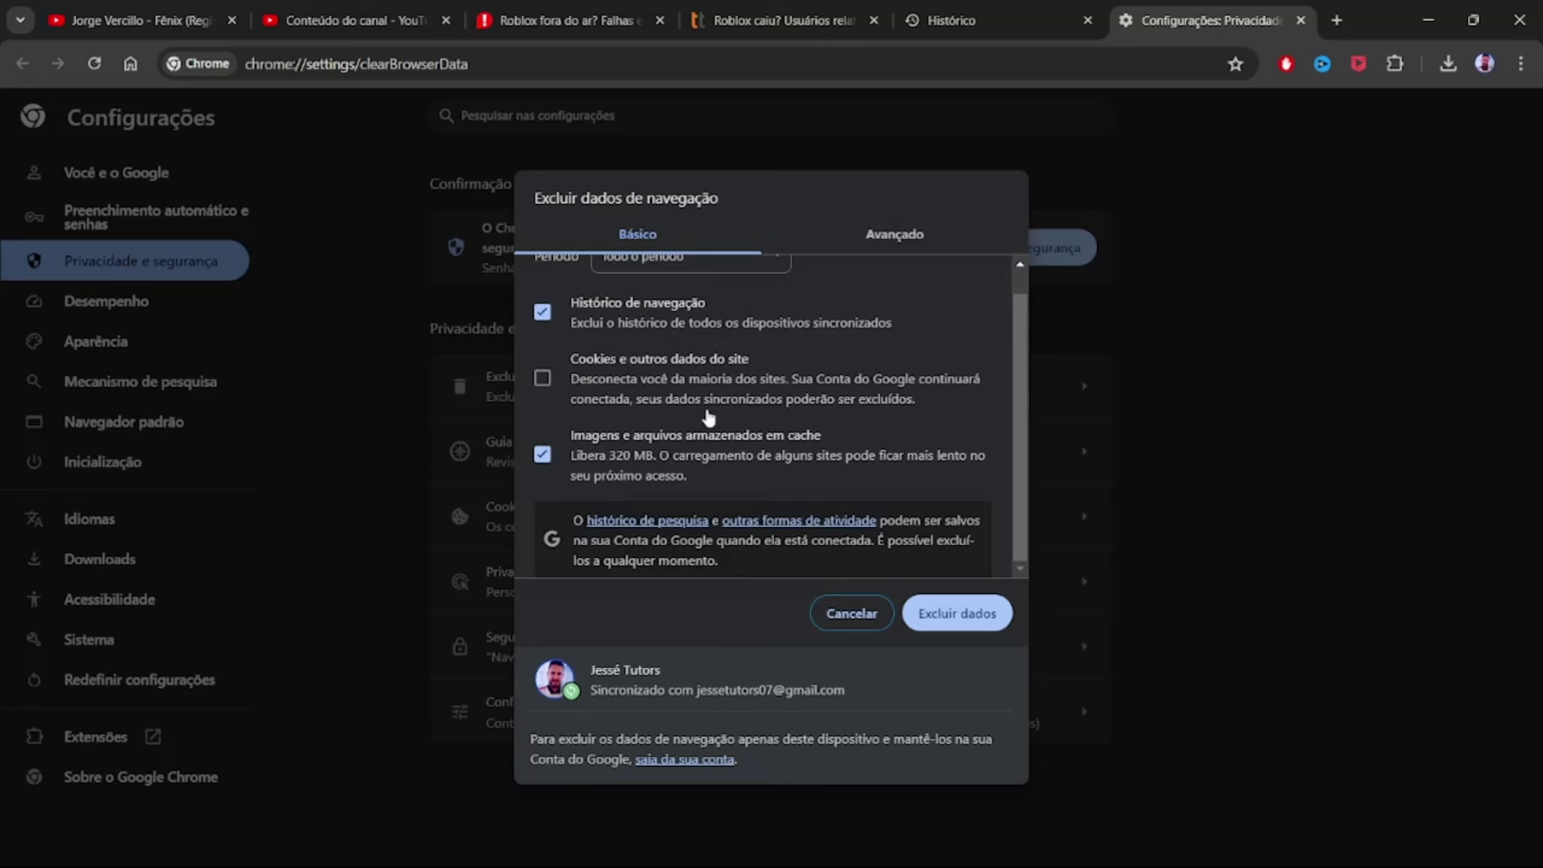
scroll(757, 321, "up", 1)
left_click(904, 237)
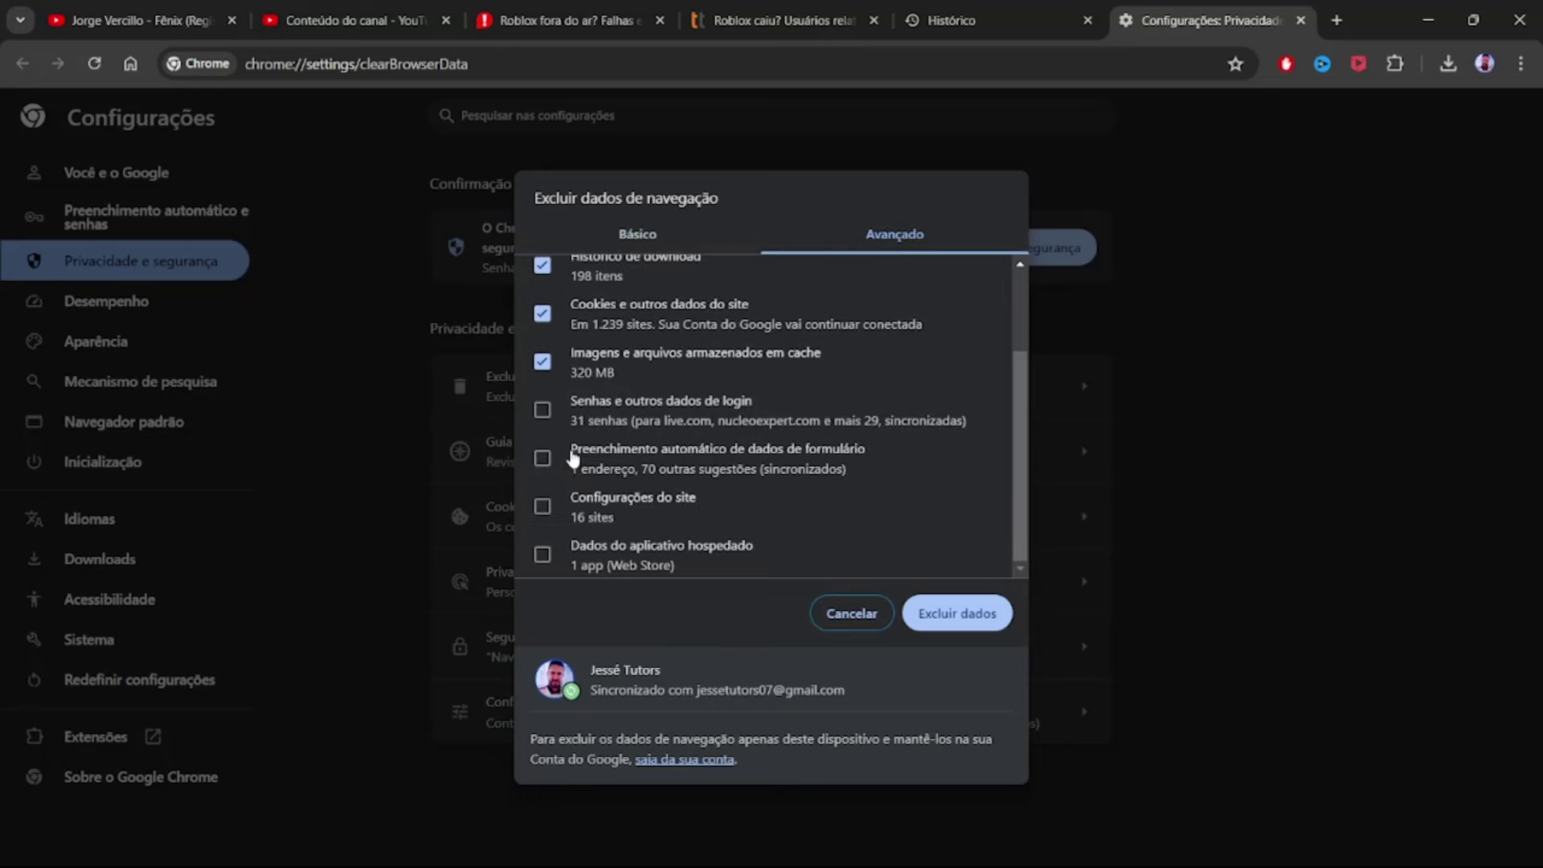
scroll(614, 466, "up", 2)
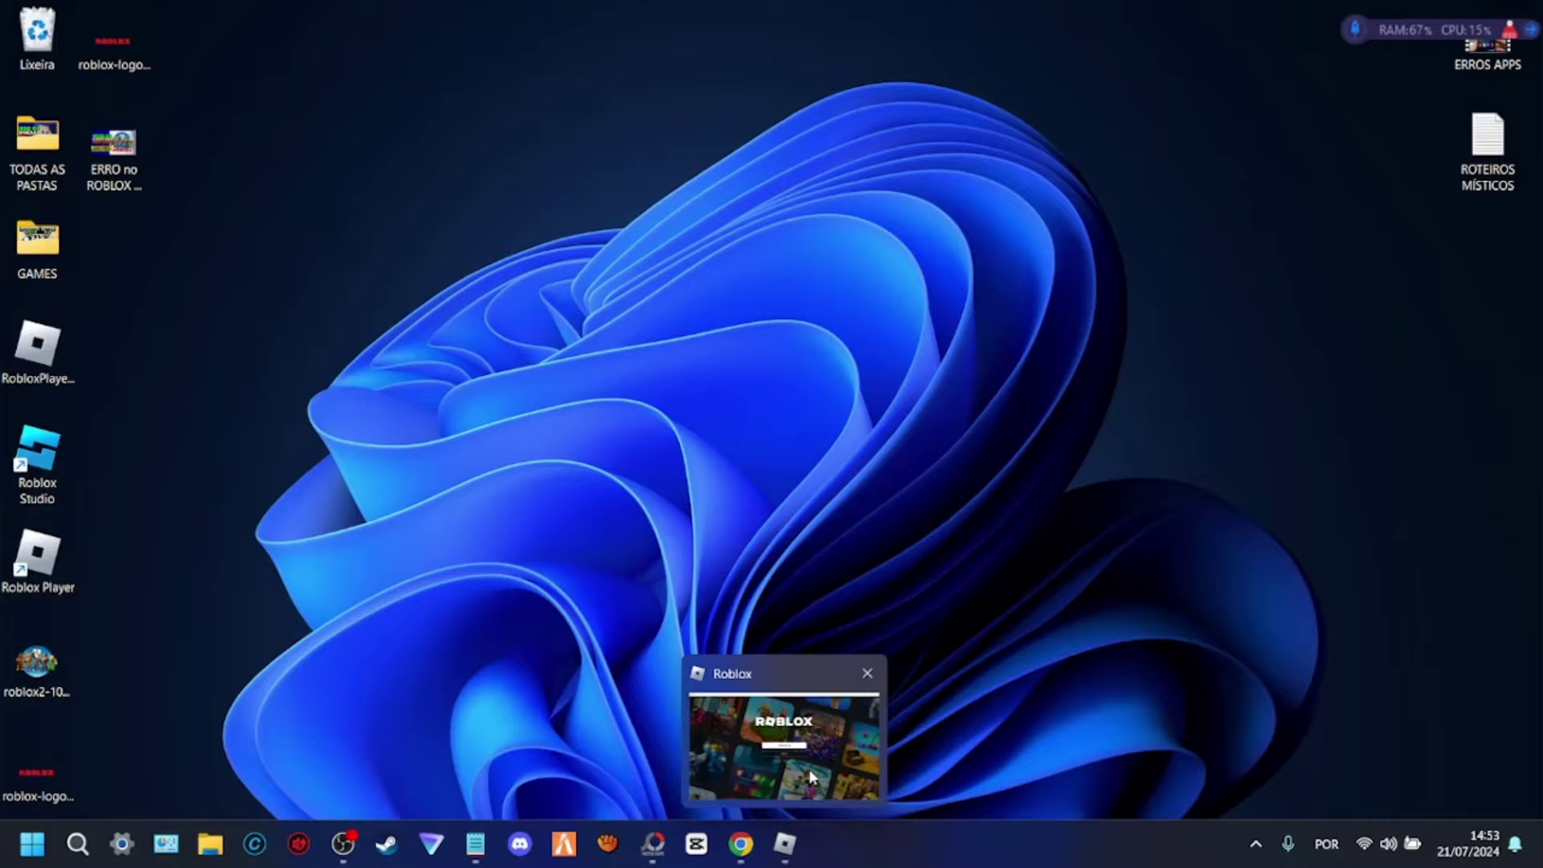
- Open the properties of the Roblox Player desktop shortcut at its compatibility settings
left_click(826, 748)
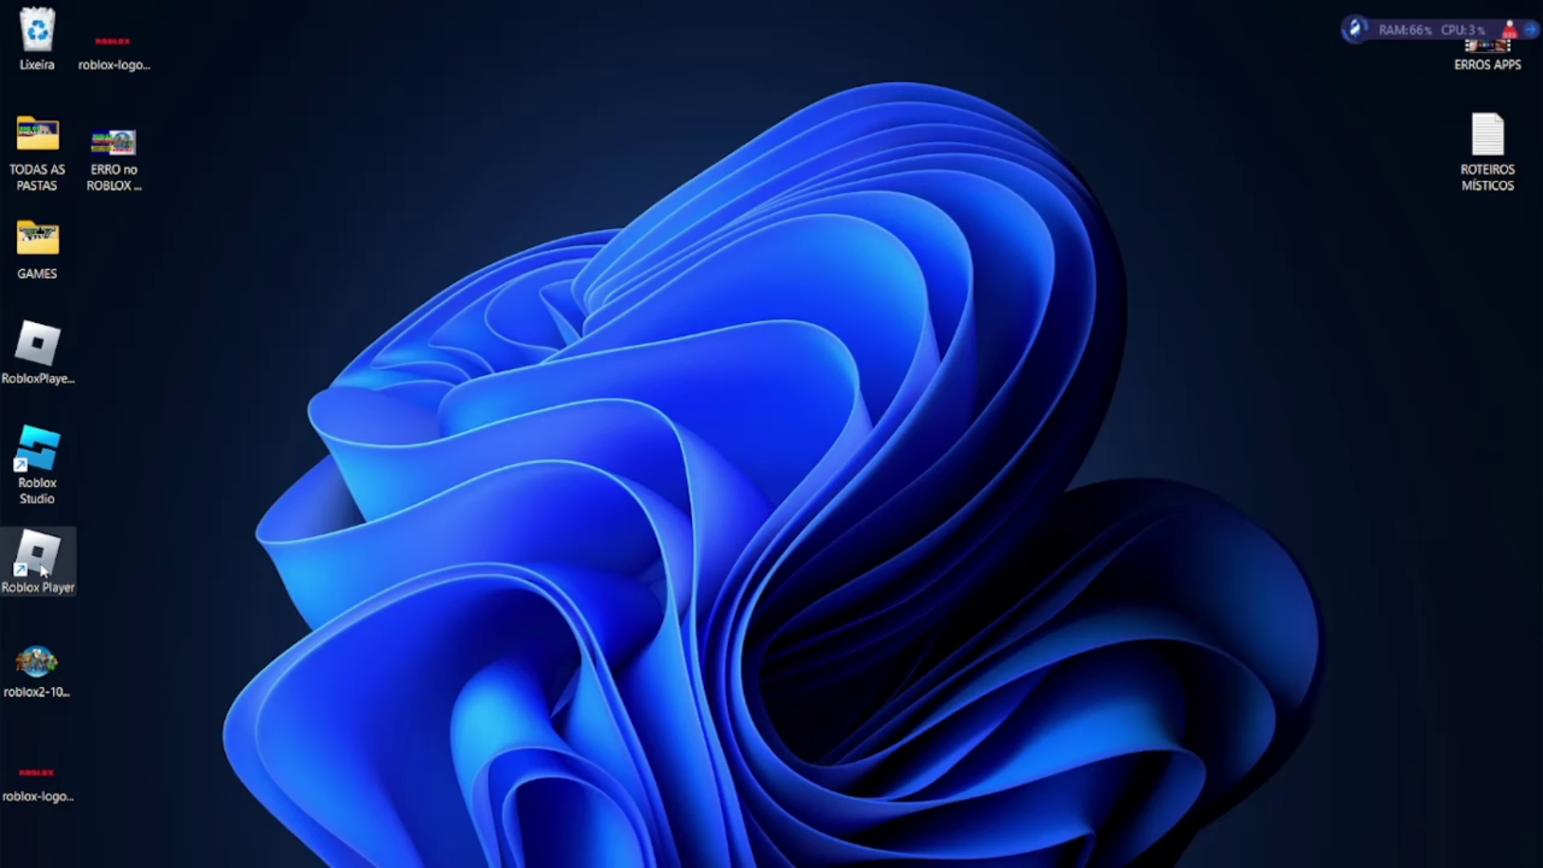
right_click(42, 570)
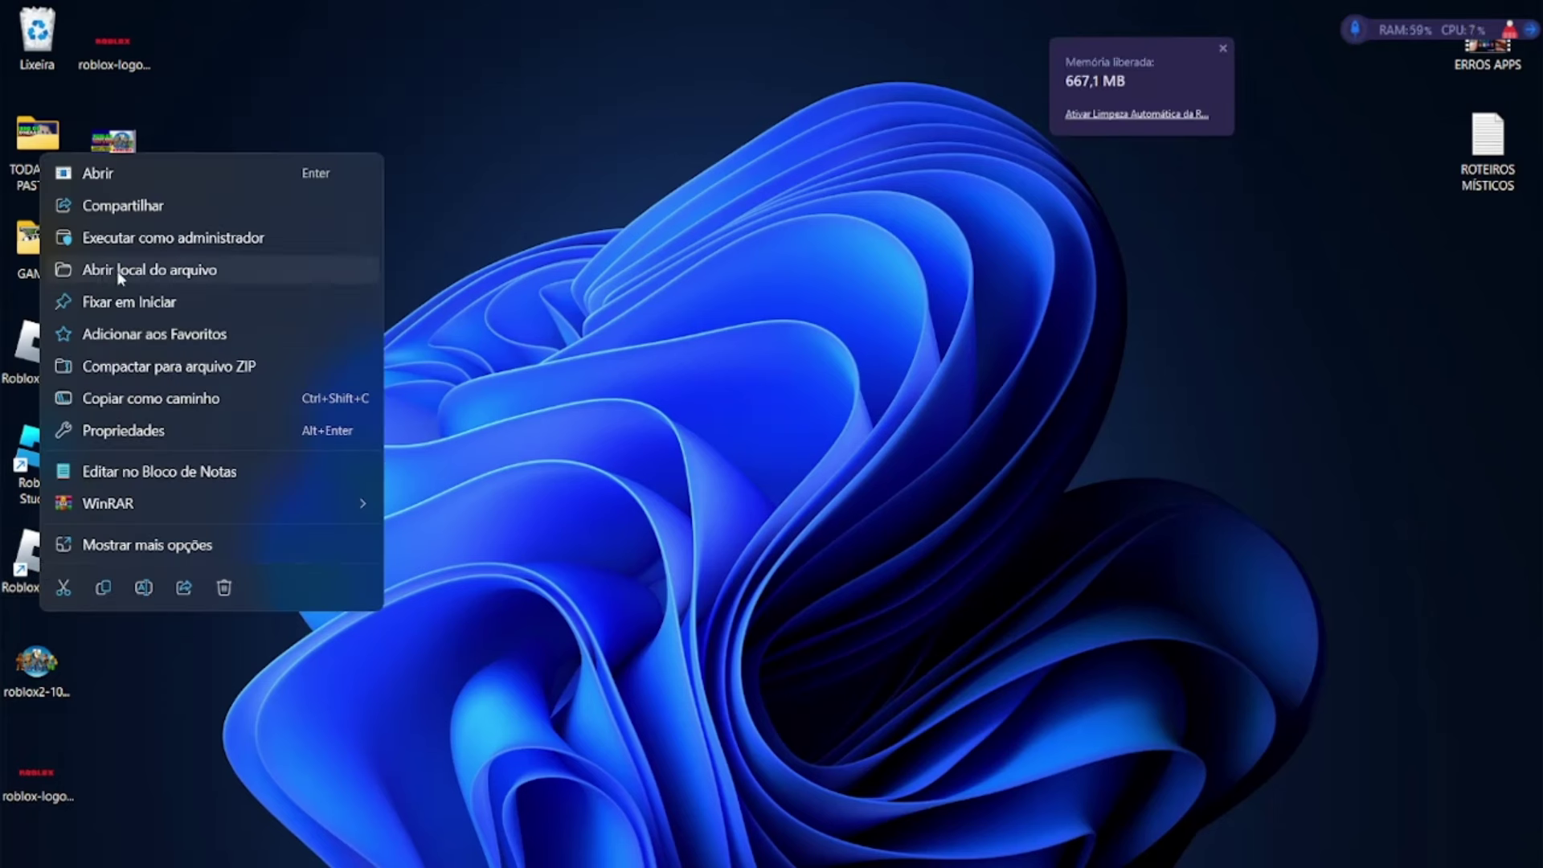
right_click(64, 593)
left_click(142, 455)
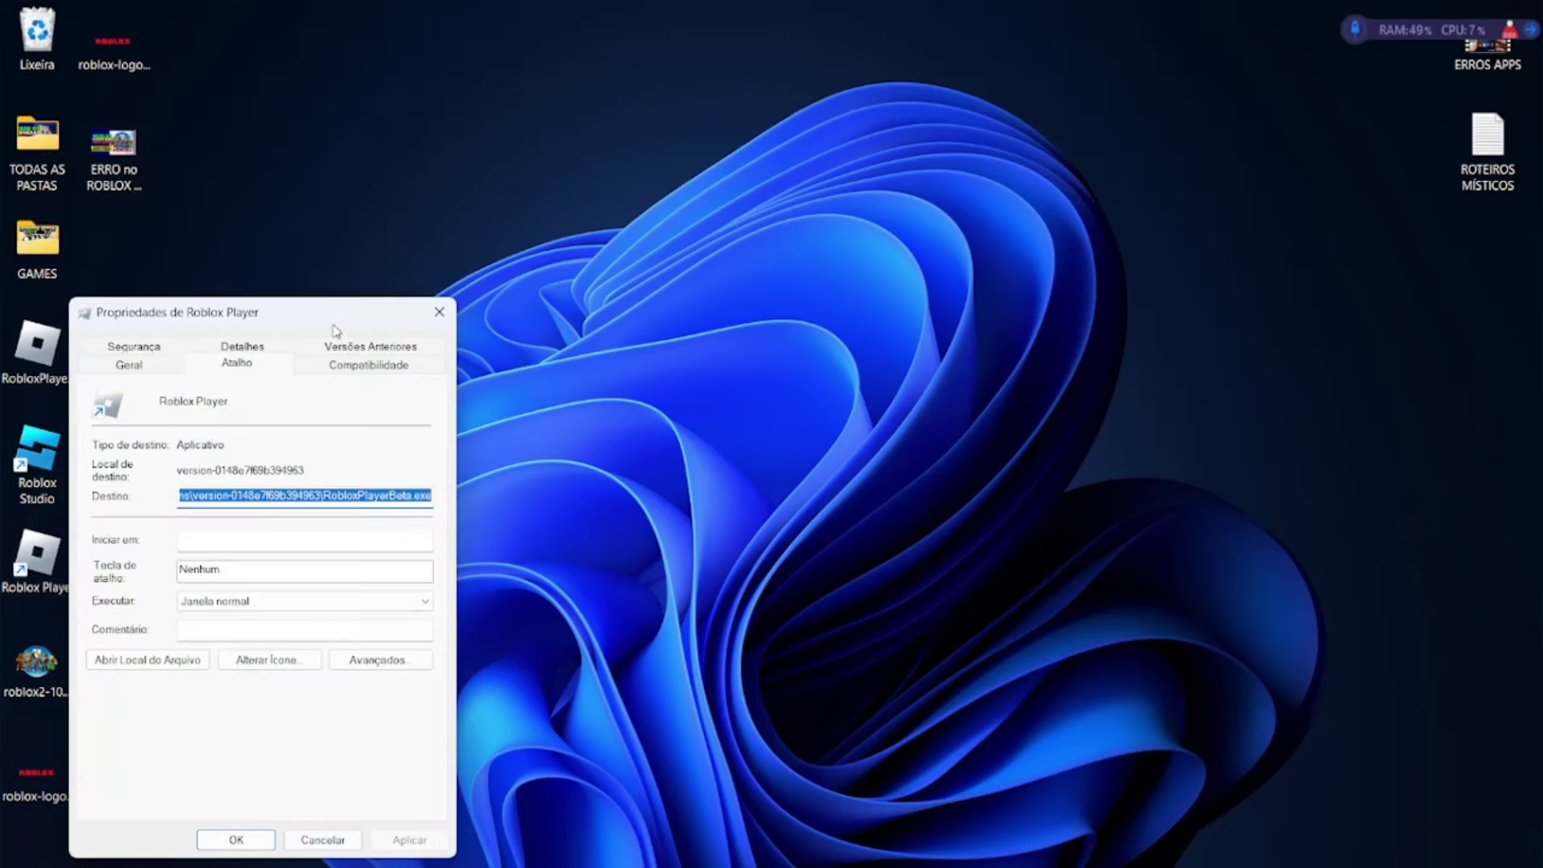
left_click_drag(328, 324, 876, 178)
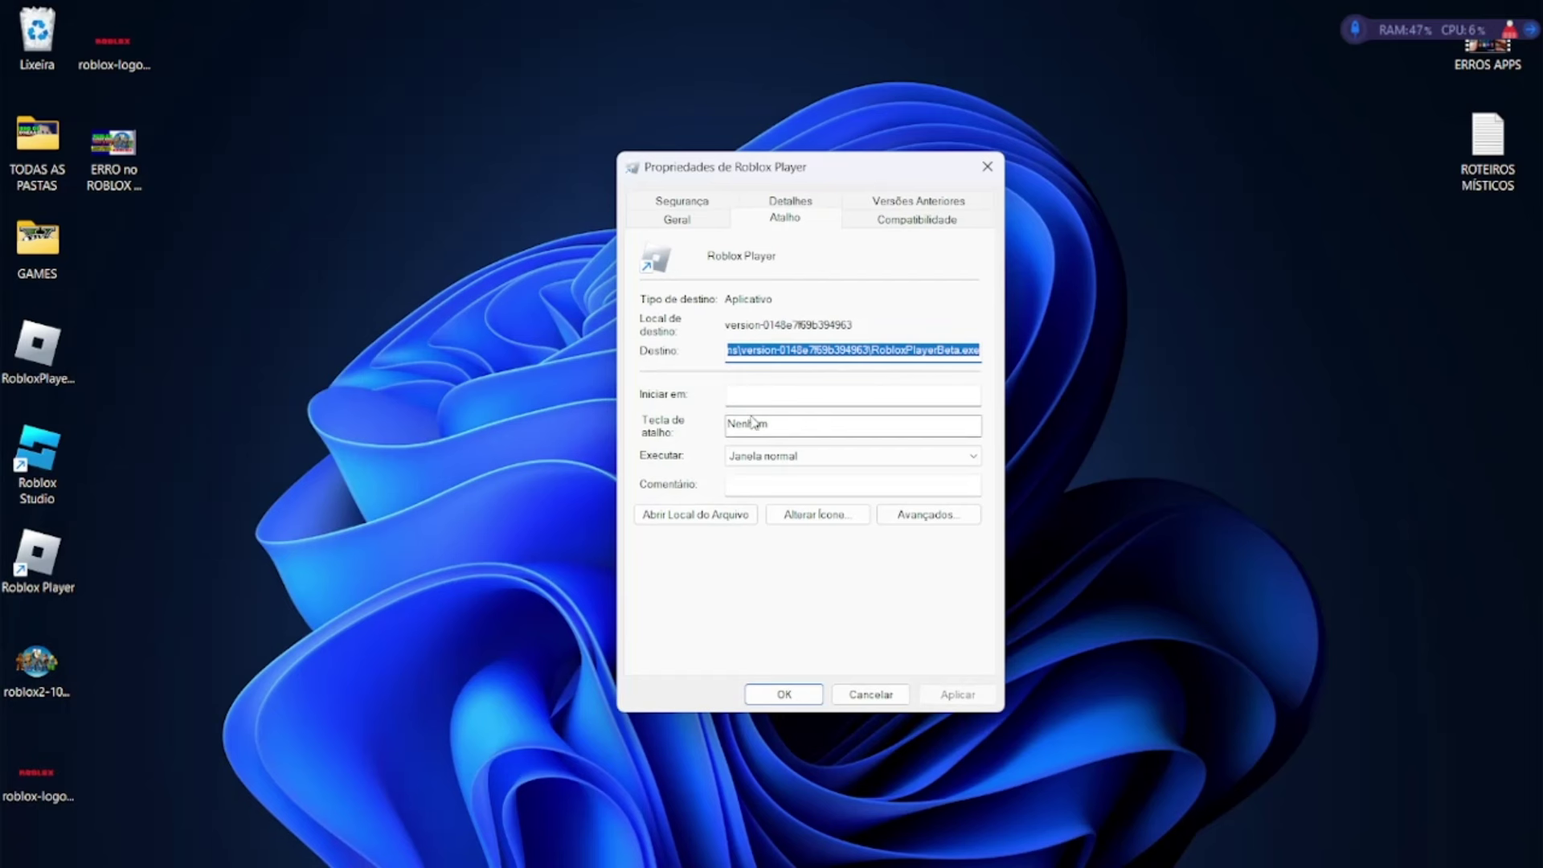
left_click(904, 218)
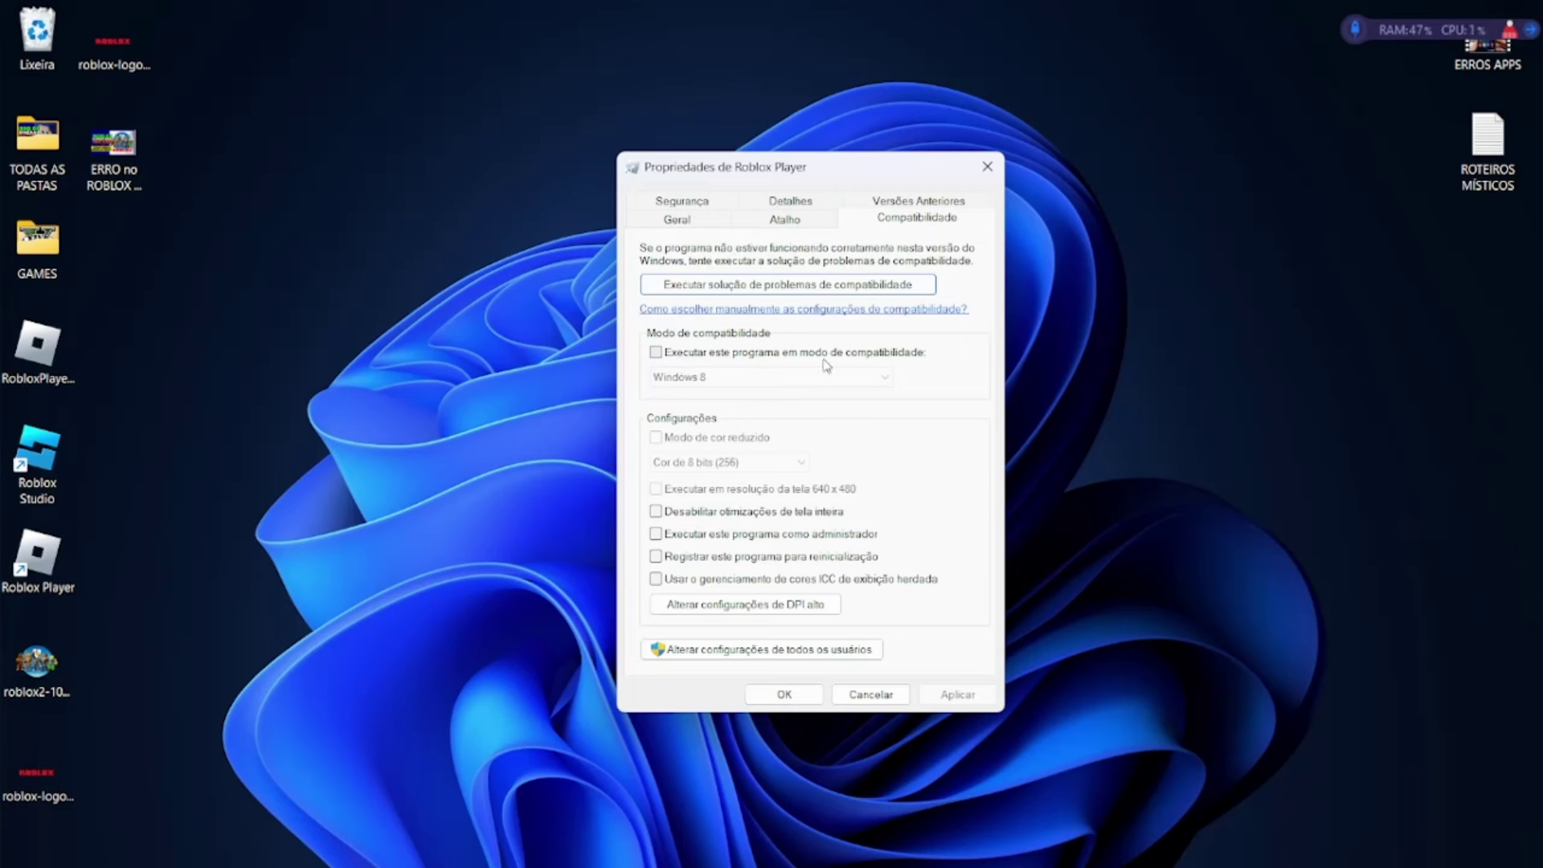
- Set Roblox Player to Windows 8 compatibility mode, disabled fullscreen optimizations and running as administrator, and save the properties
left_click(666, 360)
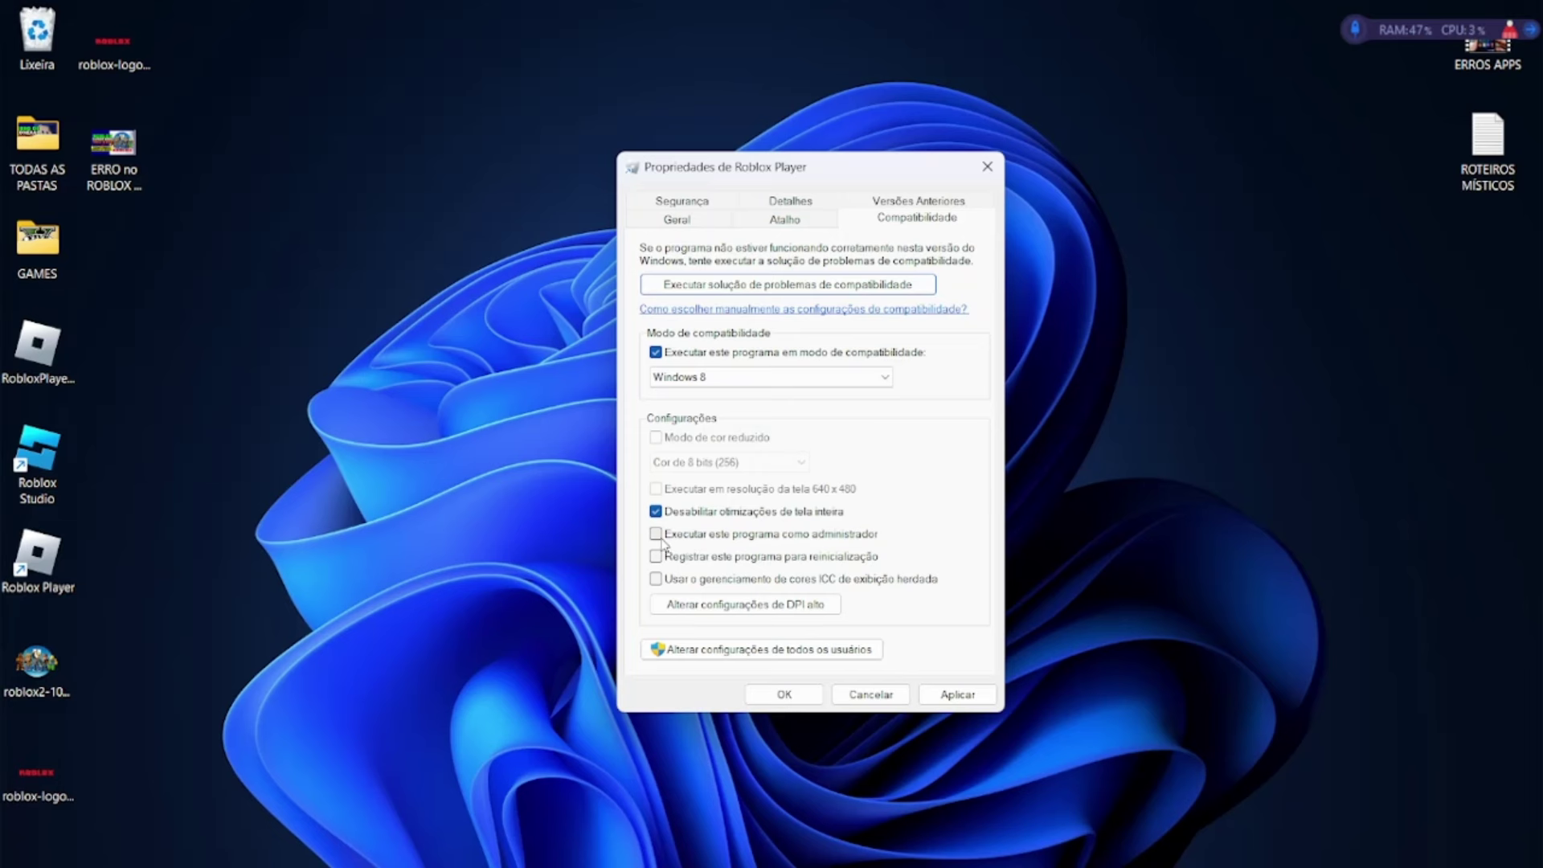
left_click(656, 535)
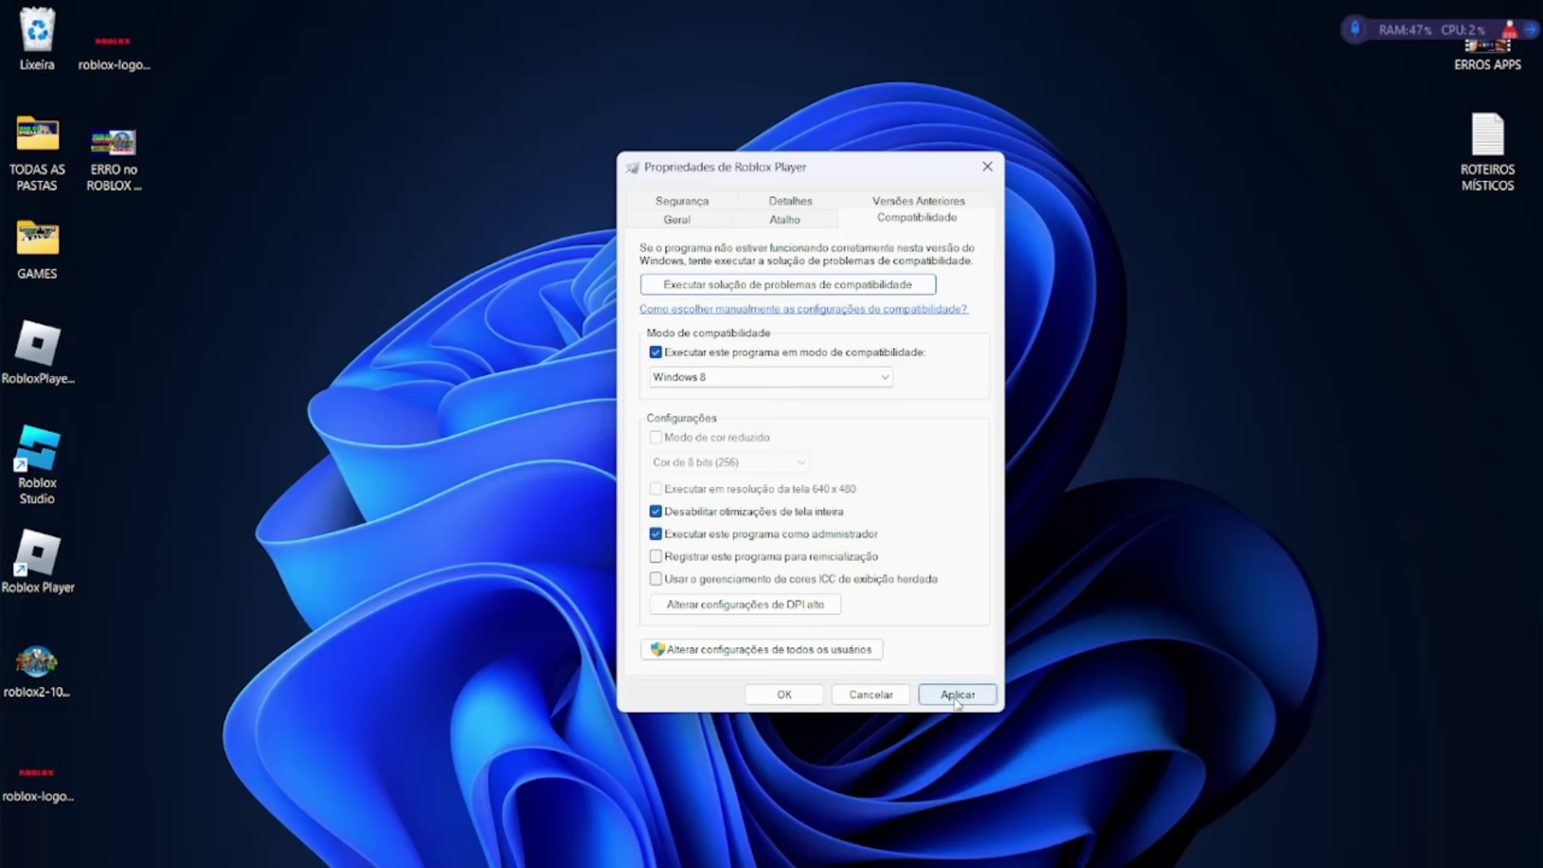
left_click(802, 701)
- Close the Windows Security window
mouse_move(828, 843)
left_click(903, 677)
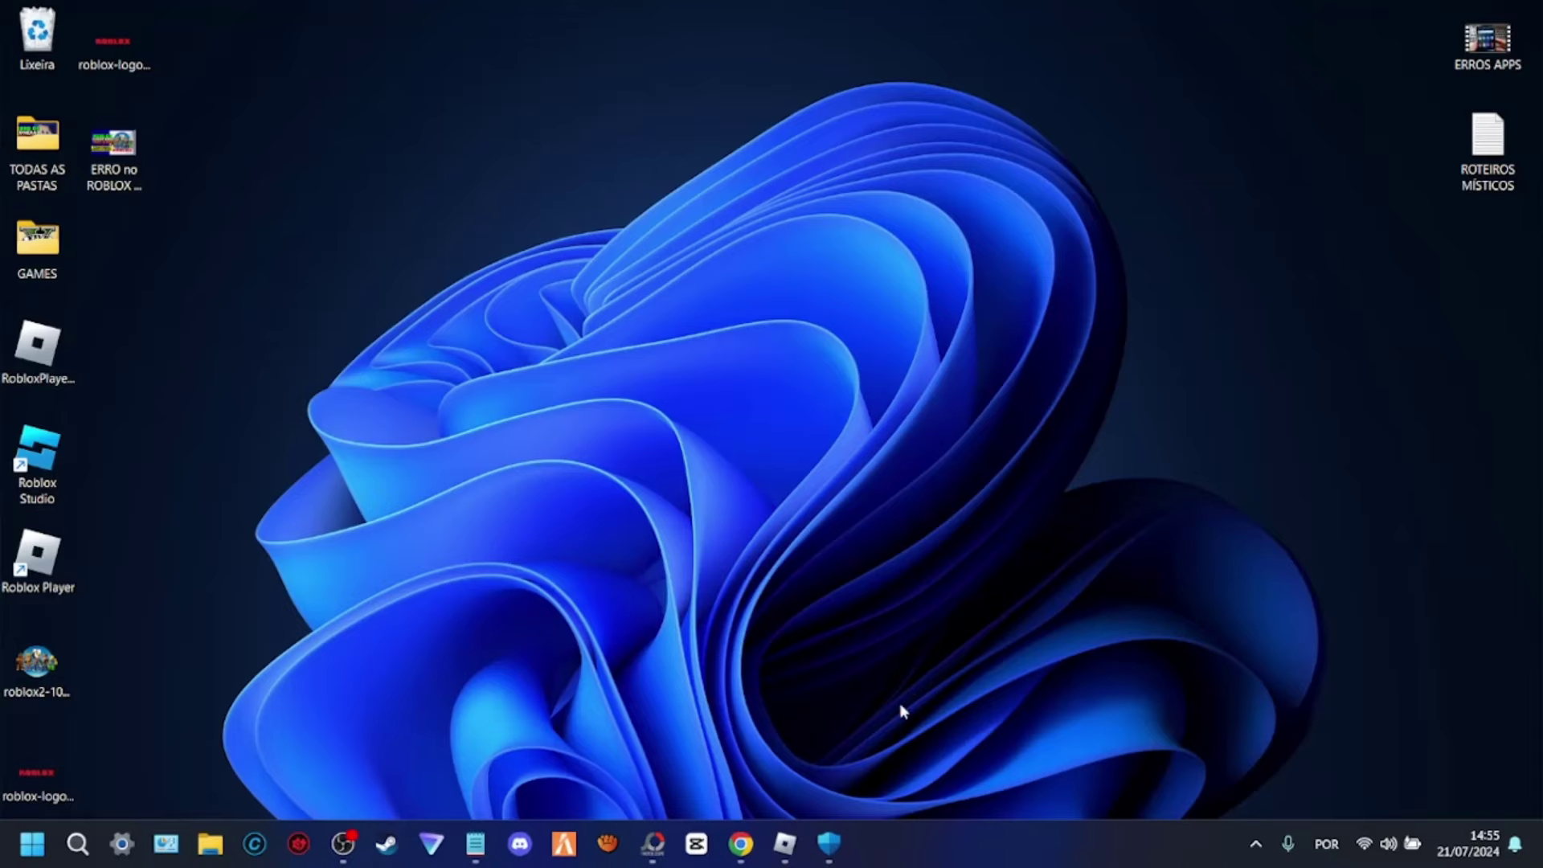
left_click(784, 843)
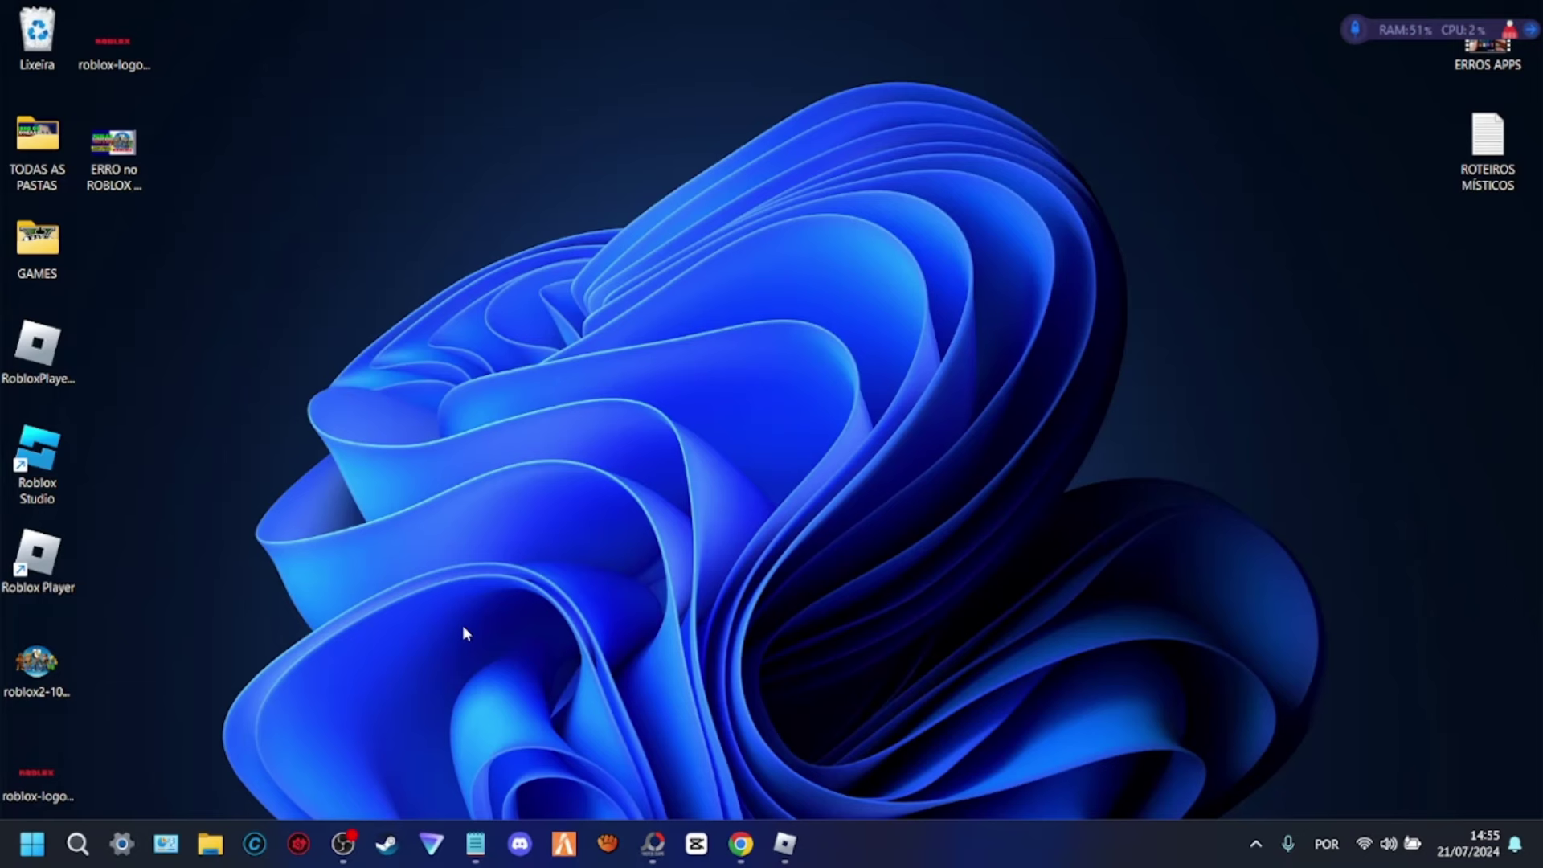
- Open the Roaming folder by running %appdata% from the Windows Run dialog
key("super+r")
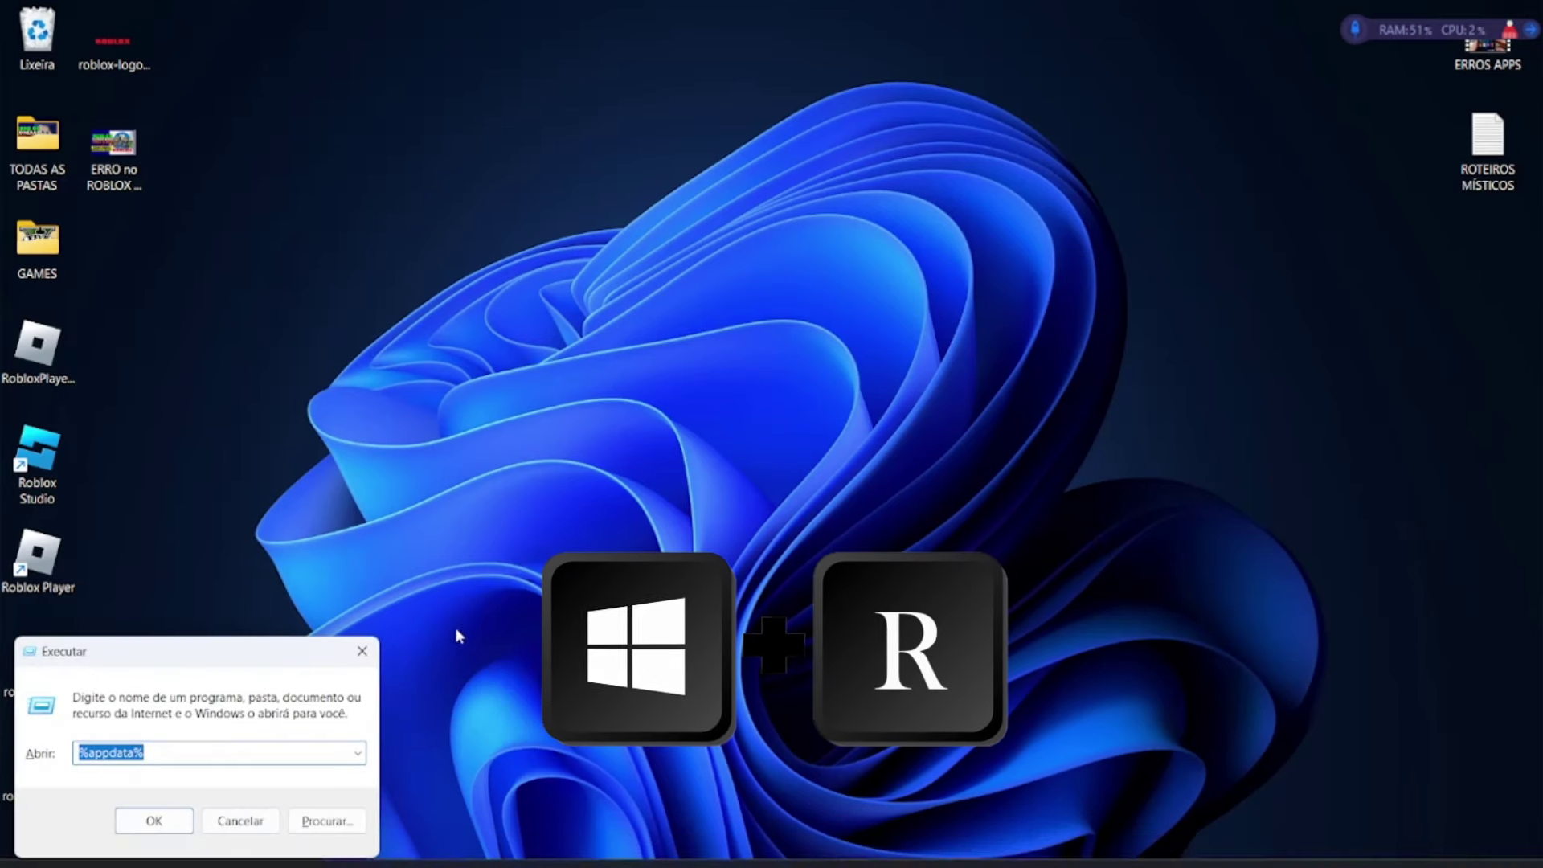
left_click_drag(279, 651, 821, 215)
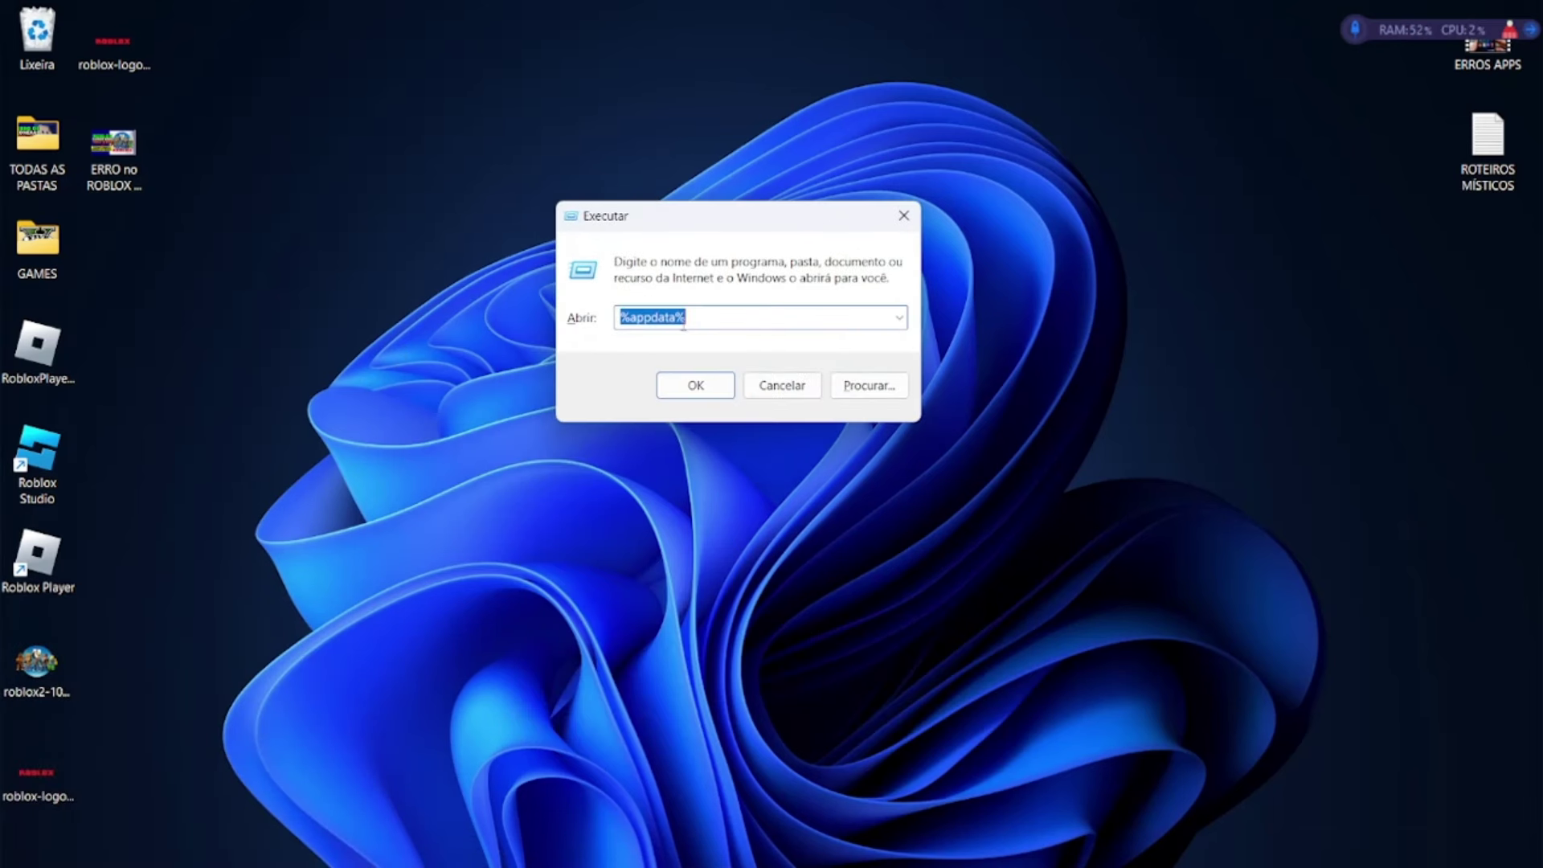
left_click(695, 315)
left_click(695, 385)
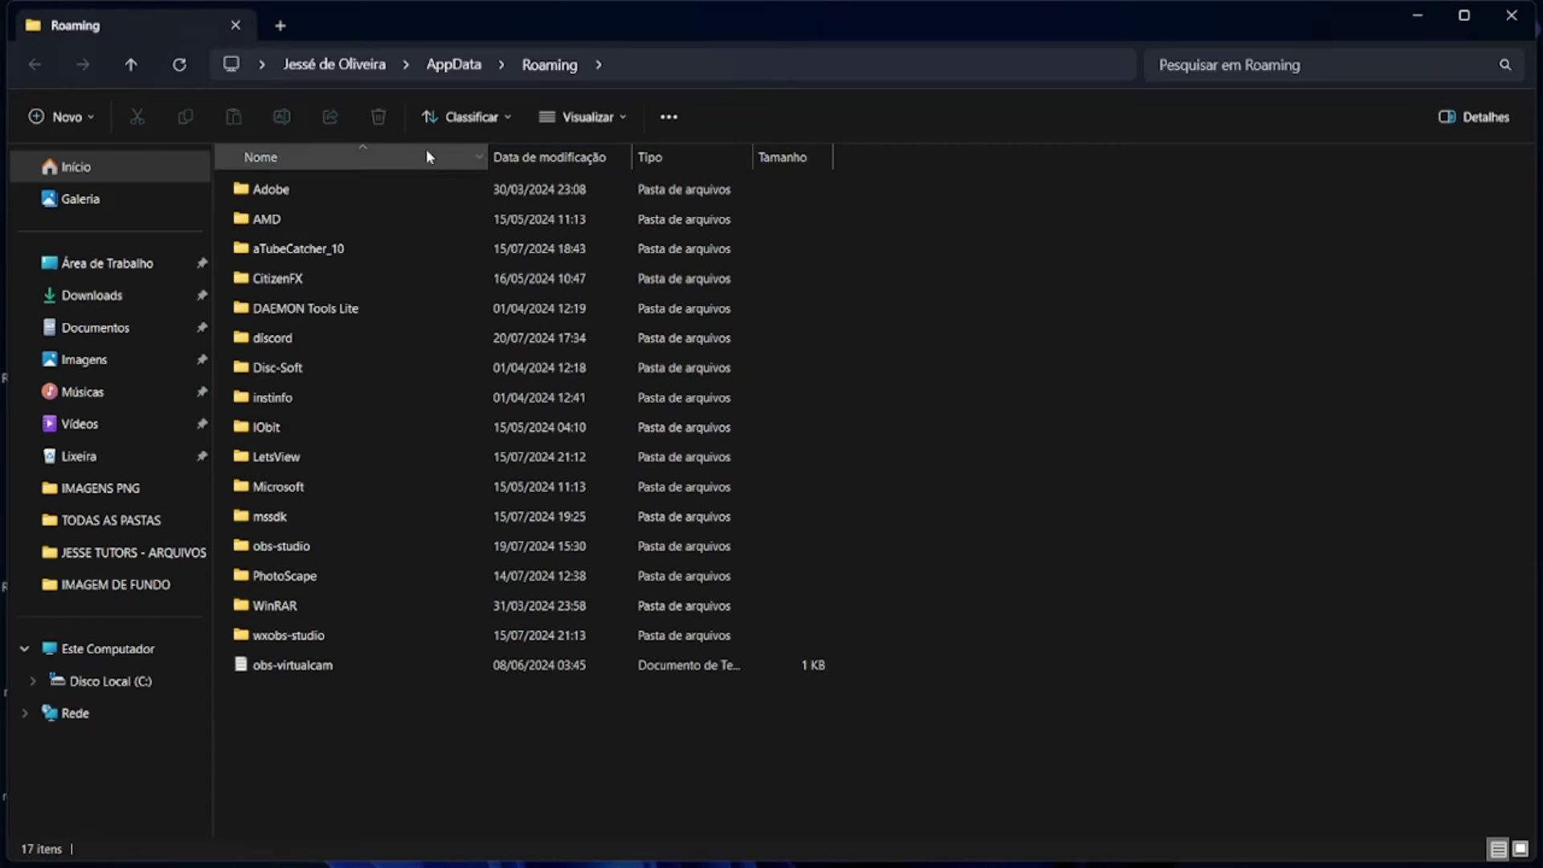
- Go up to AppData and open the Roblox folder inside Local
left_click(454, 66)
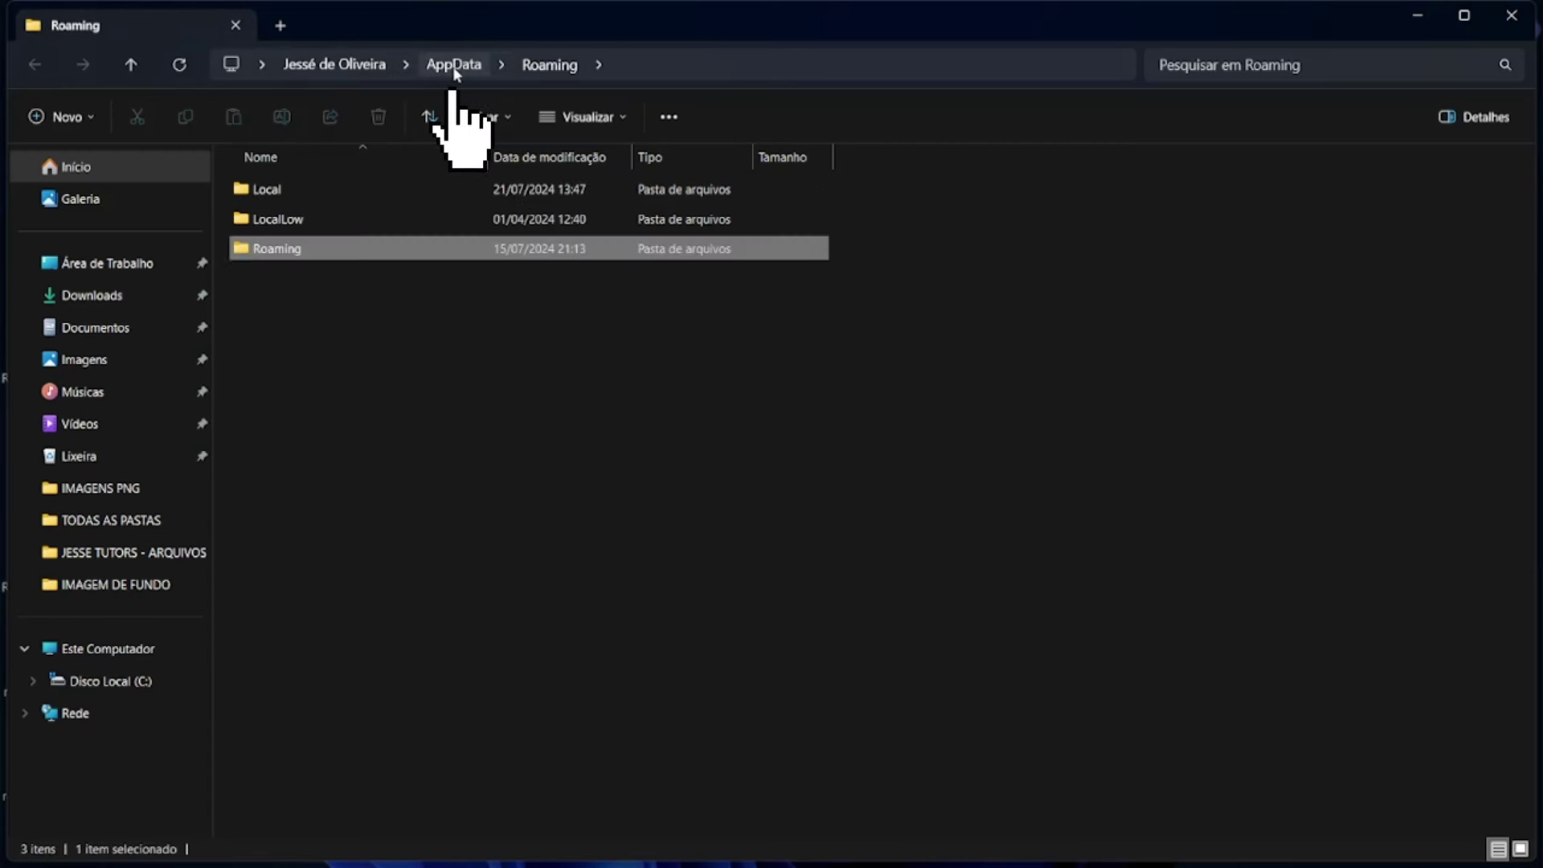
double_click(302, 193)
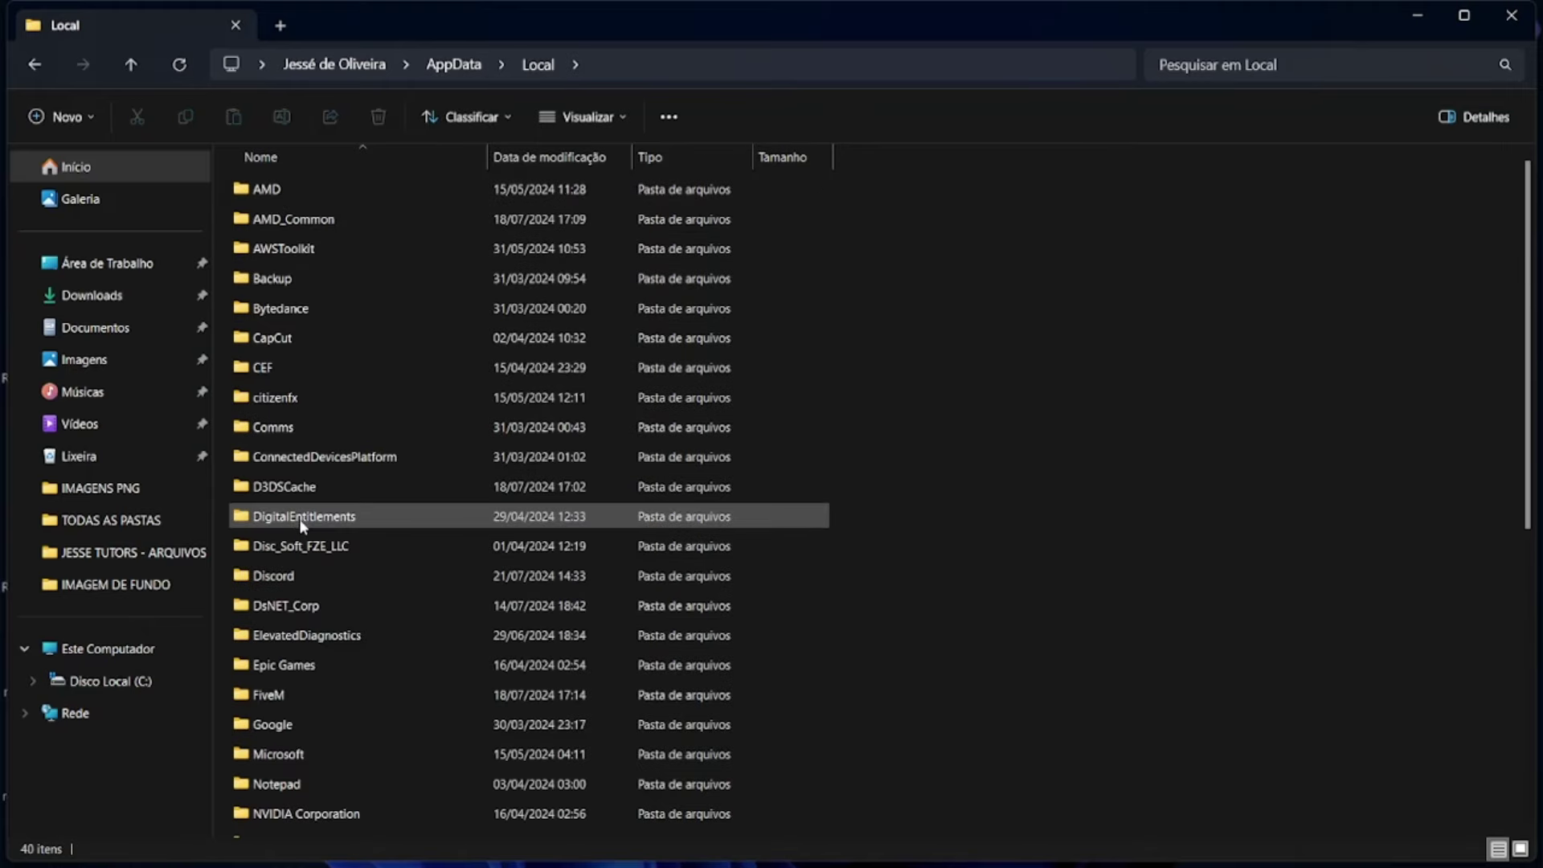
scroll(368, 442, "down", 5)
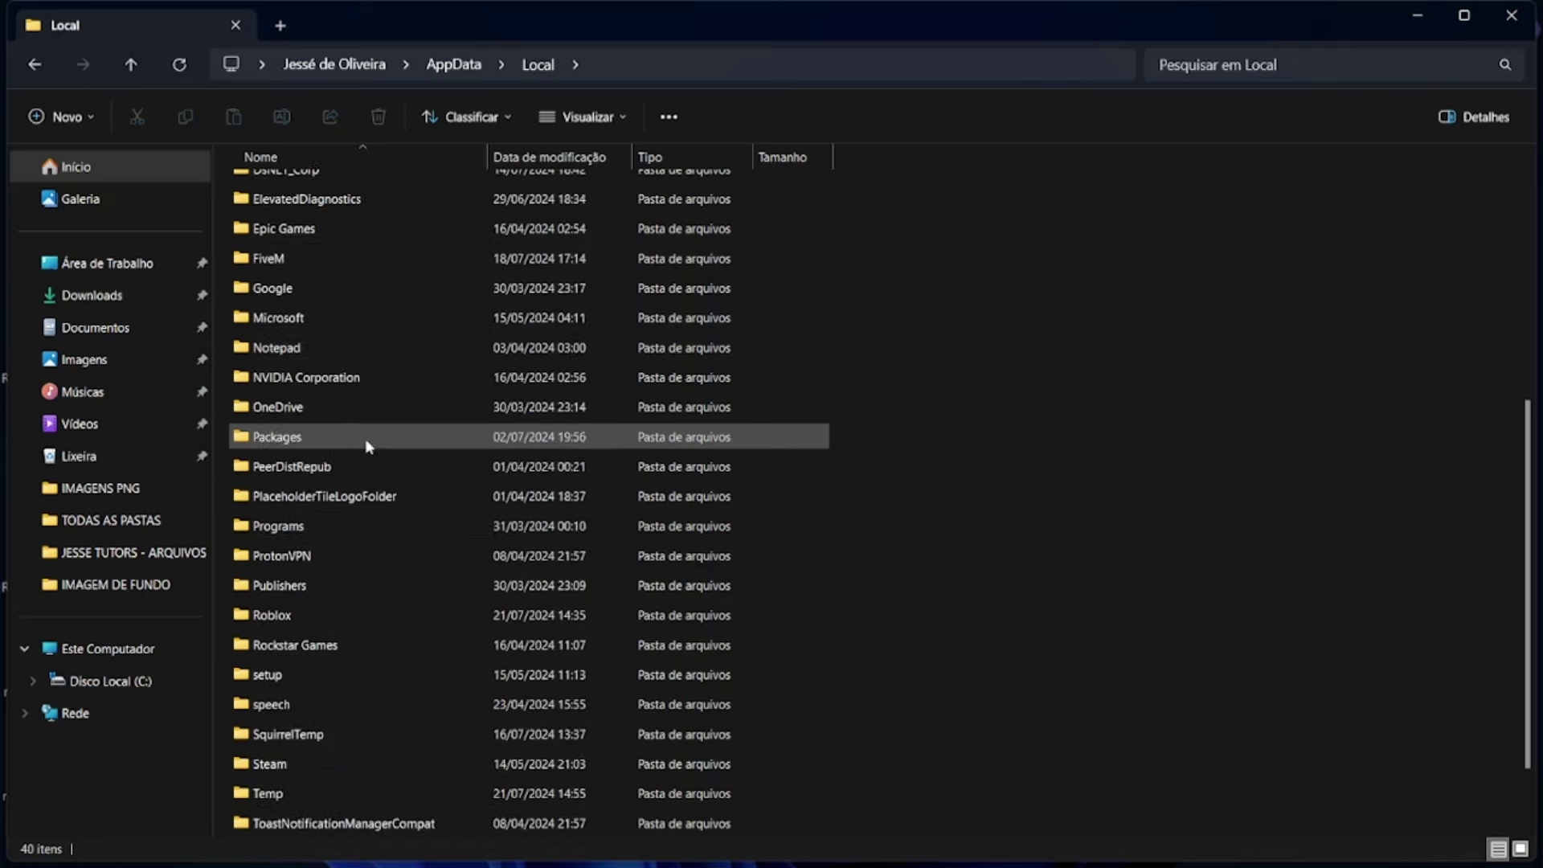
scroll(368, 444, "down", 1)
left_click(269, 531)
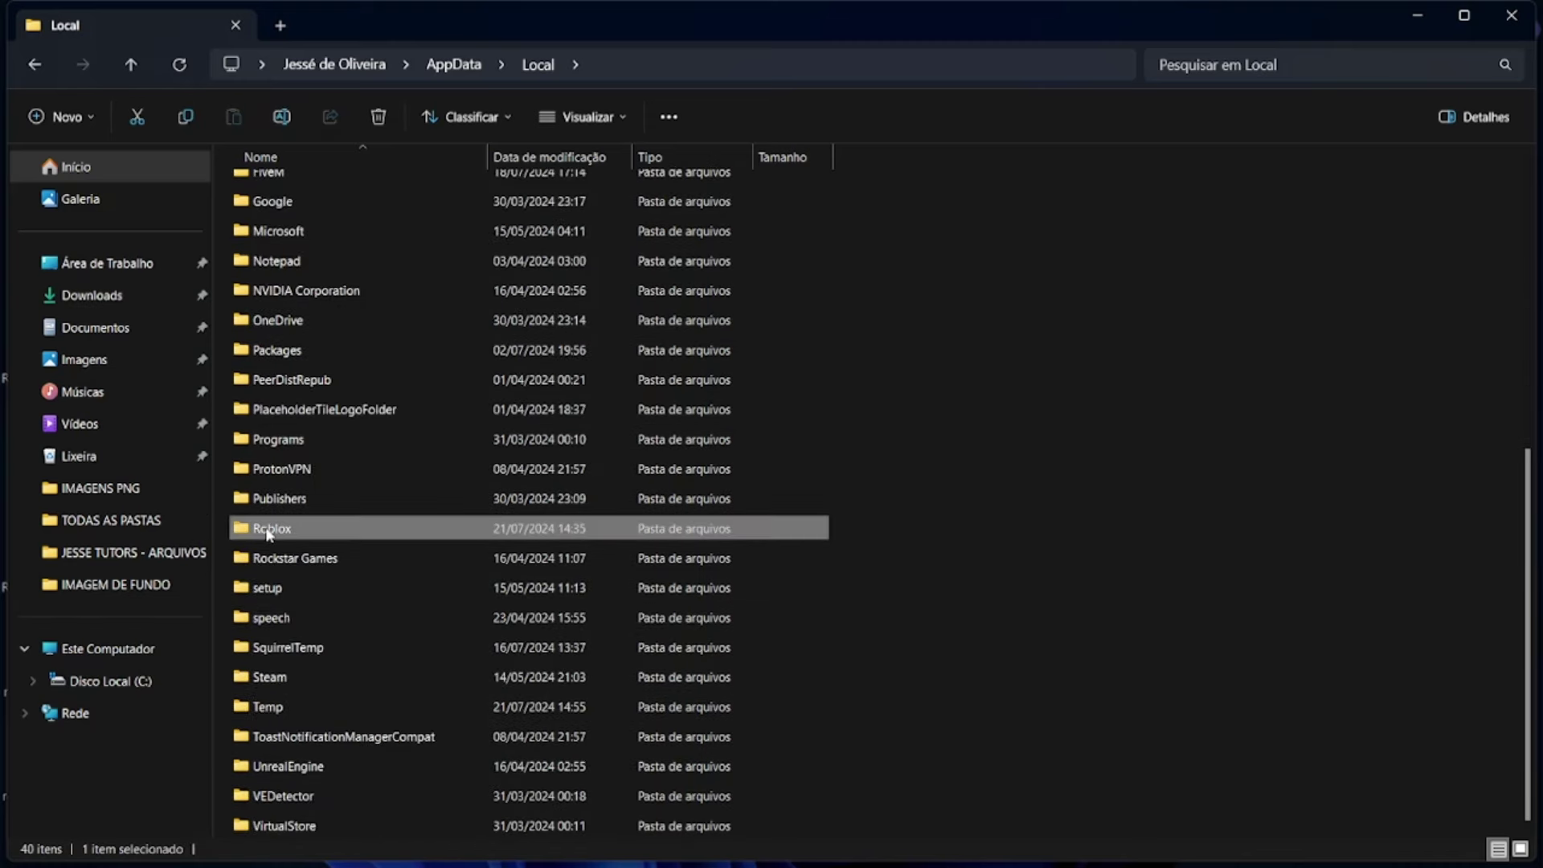
double_click(270, 530)
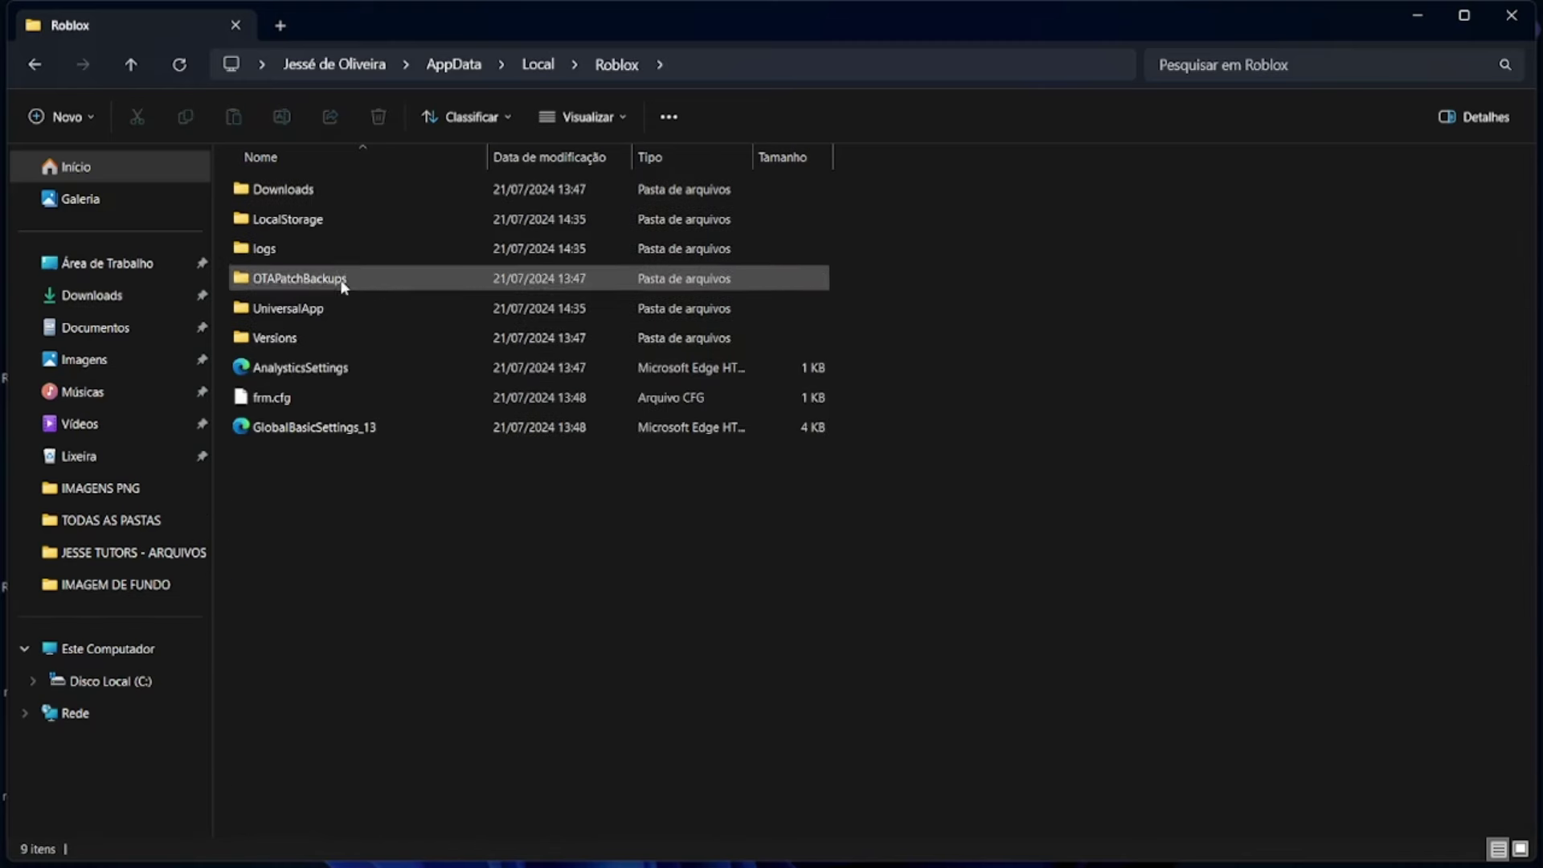
- Look through the version folder inside Roblox's Versions folder for RobloxPlayerLauncher, then close the File Explorer window
double_click(283, 340)
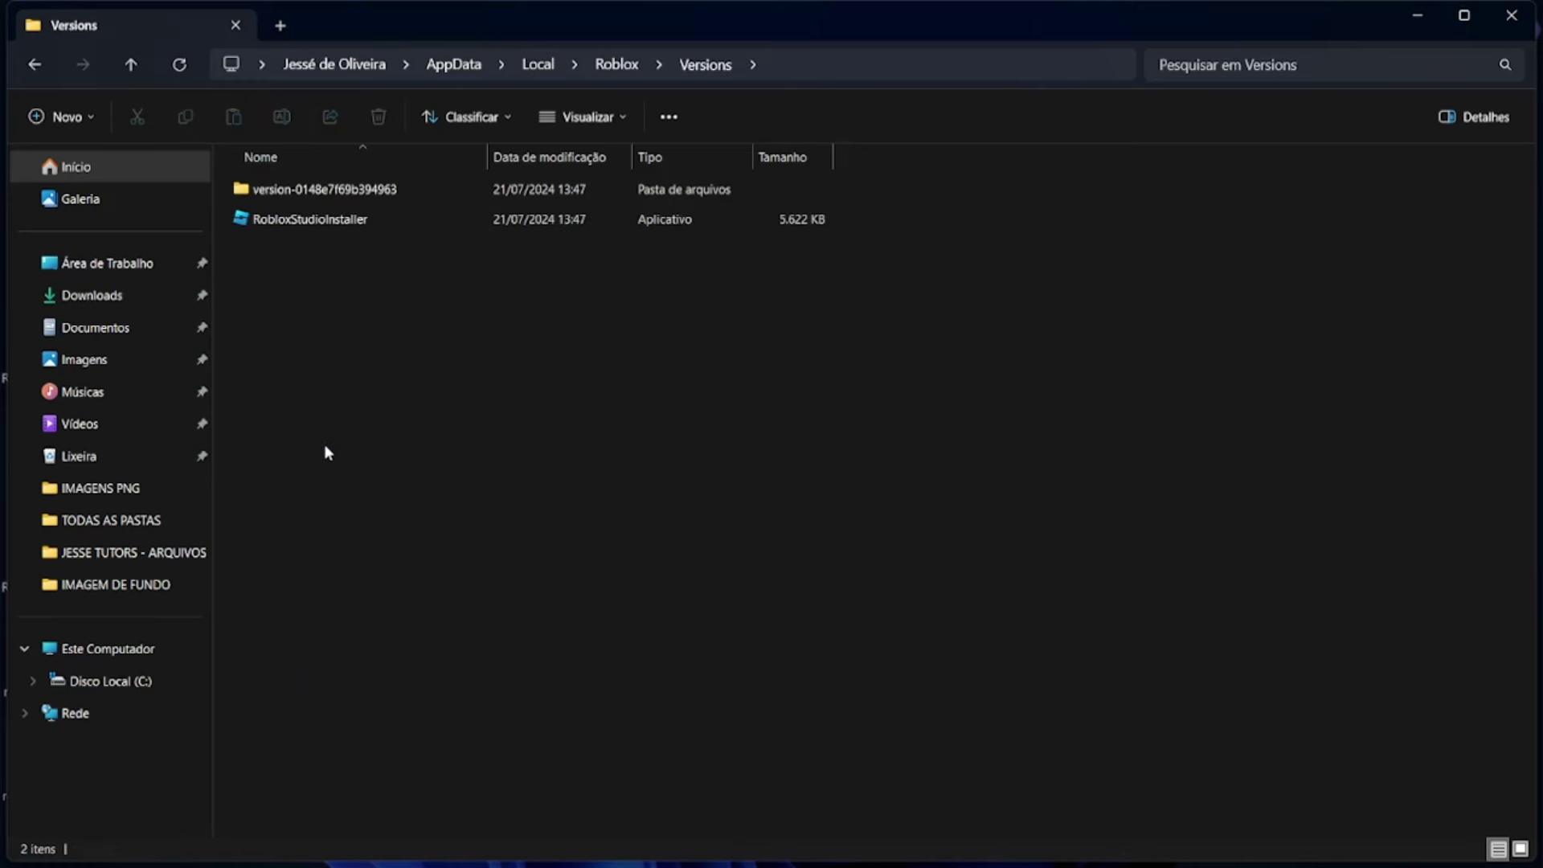
double_click(385, 189)
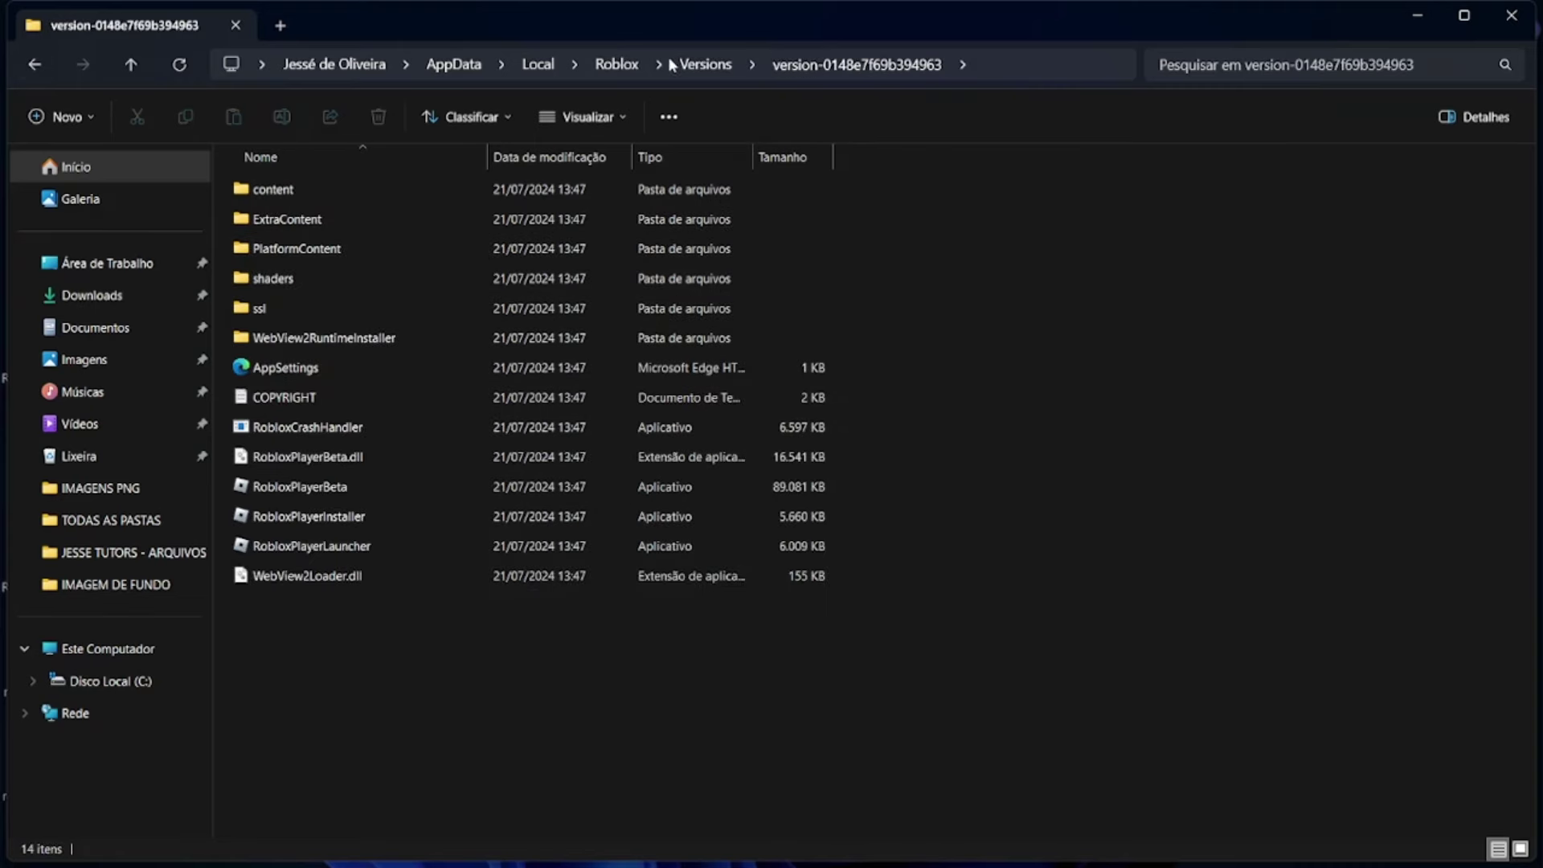
left_click(696, 65)
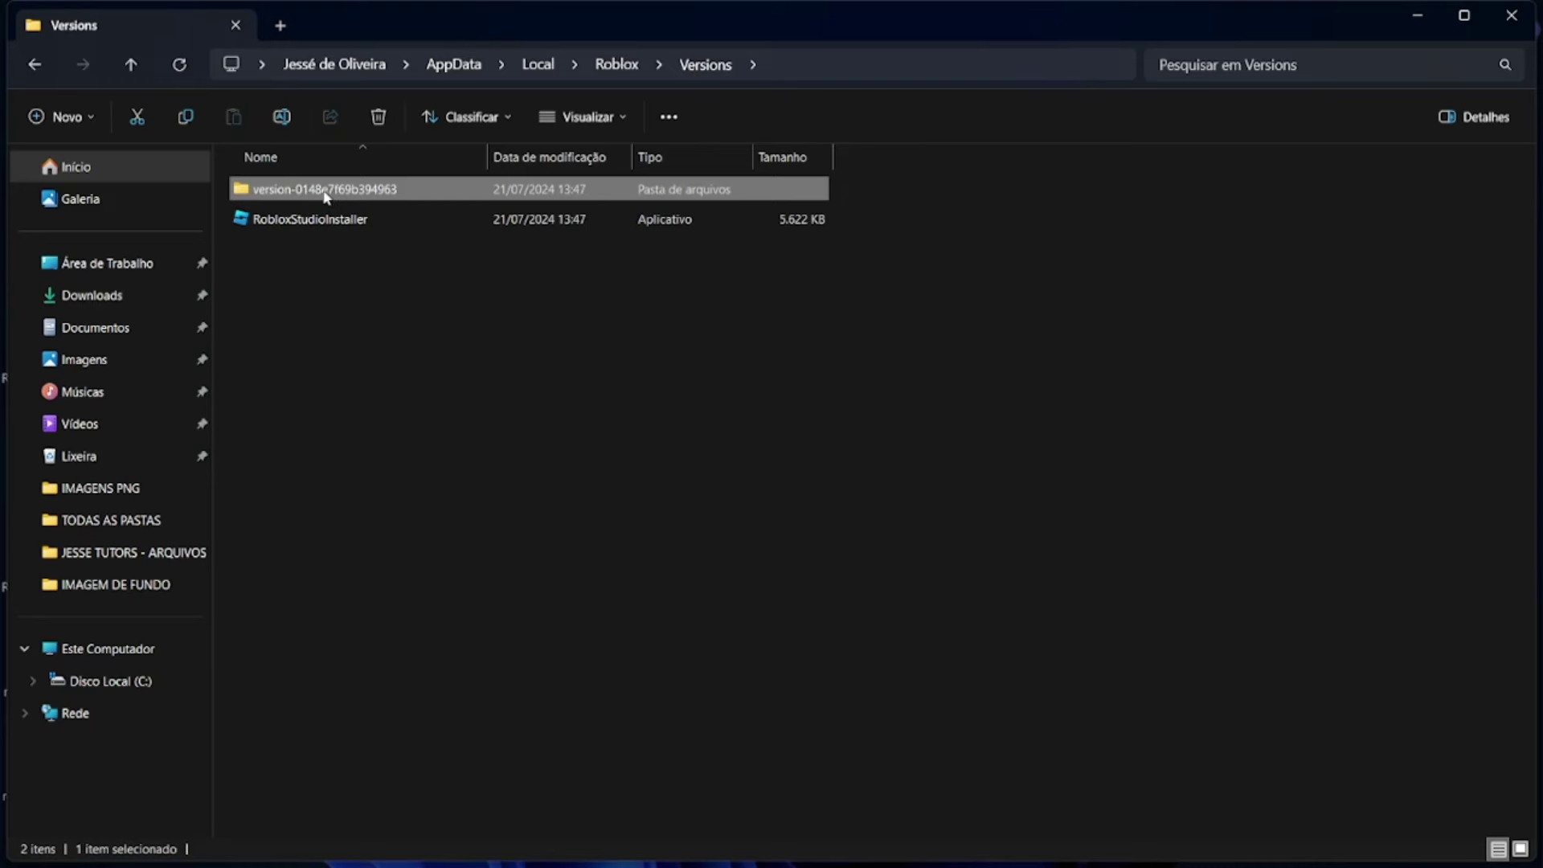
double_click(325, 193)
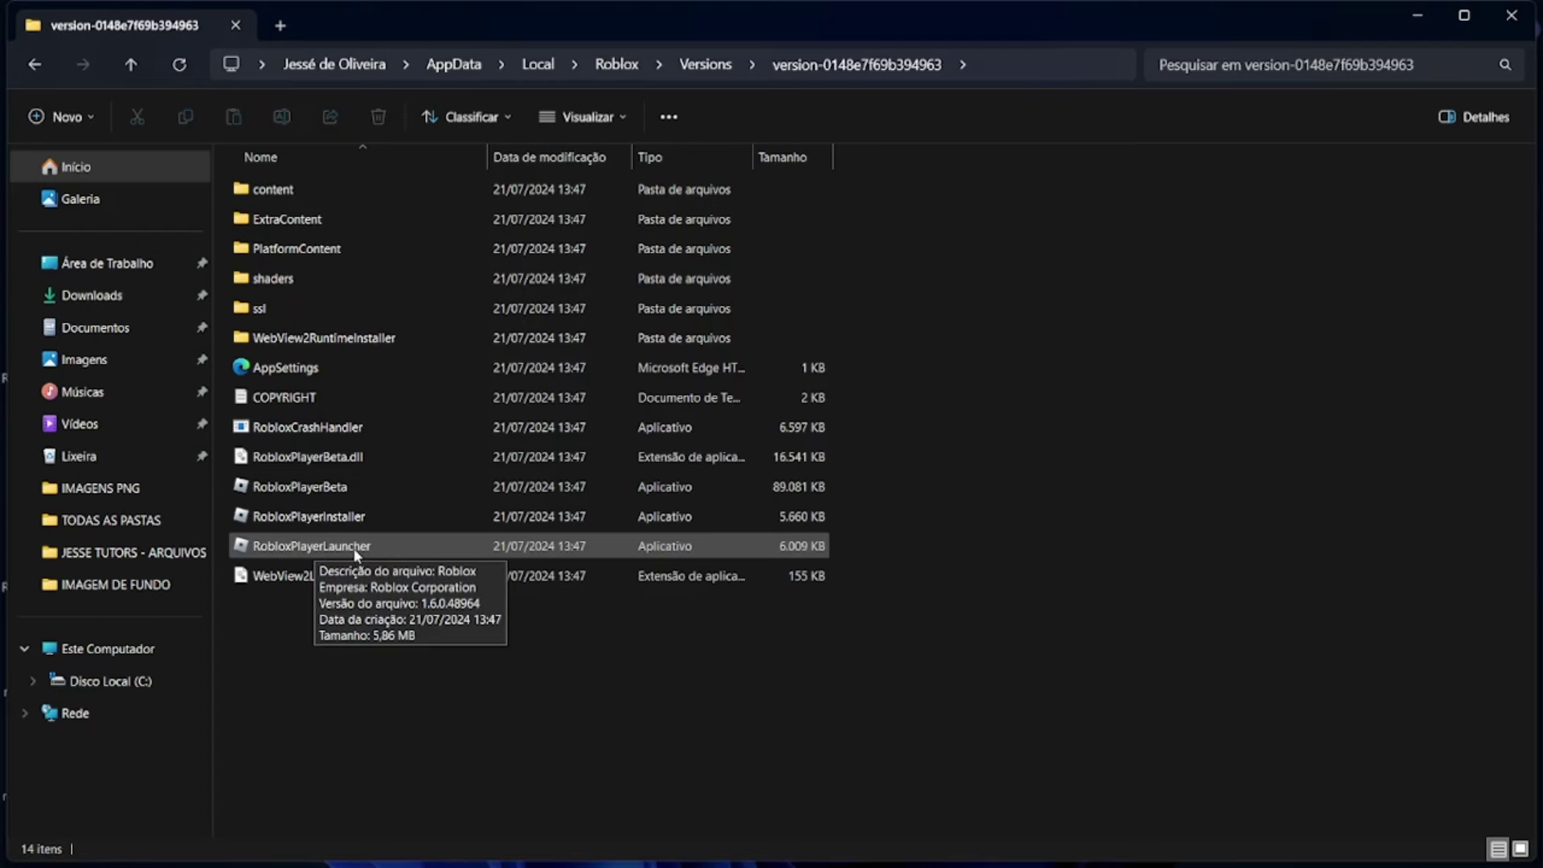
left_click(1511, 16)
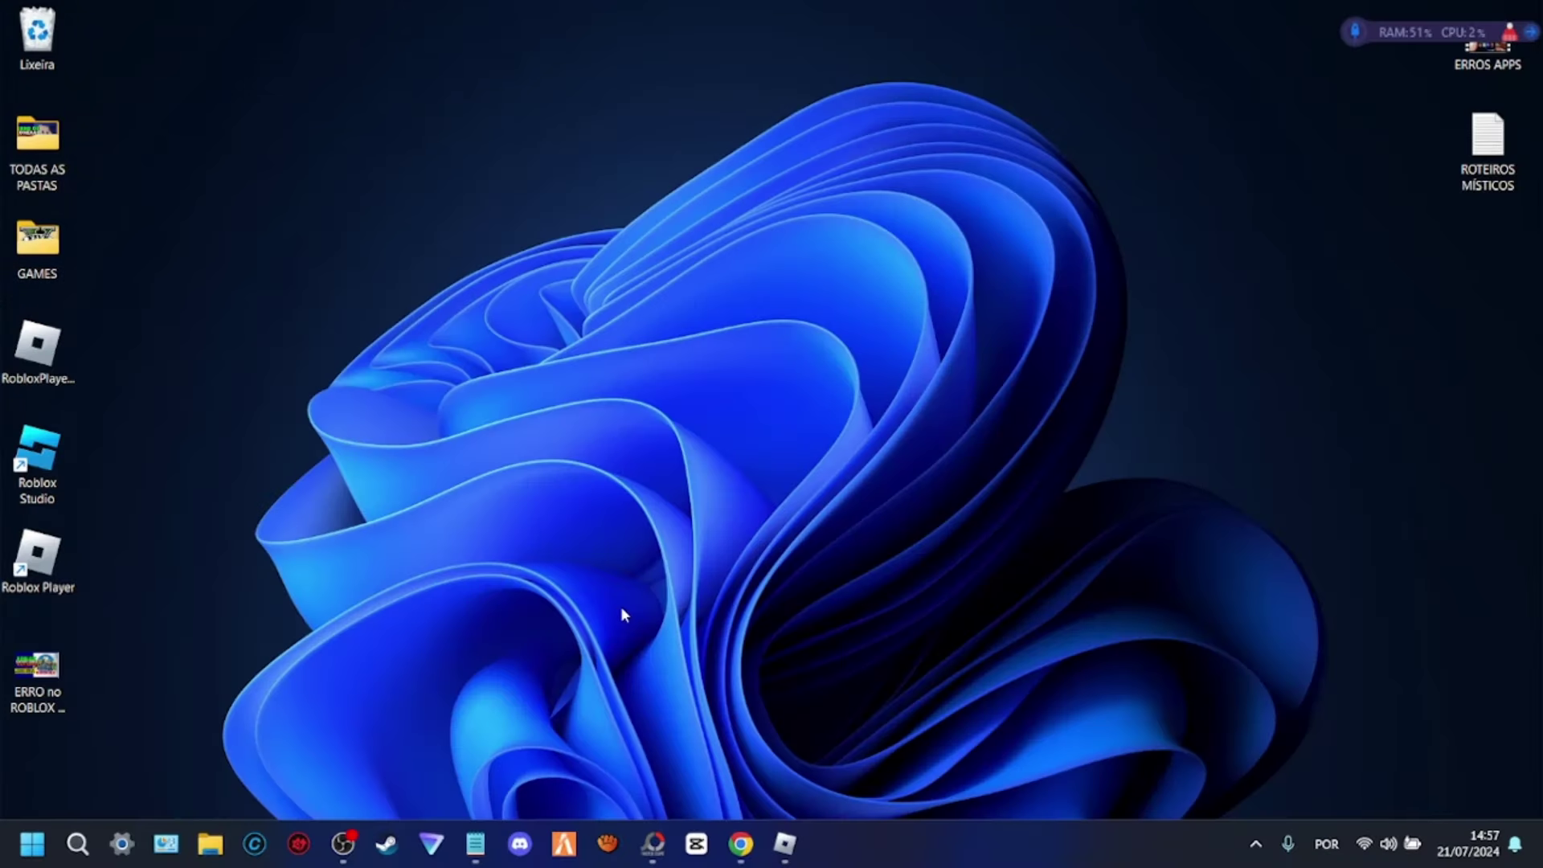
- Run %appdata% again to reopen the Roaming folder
key("super+r")
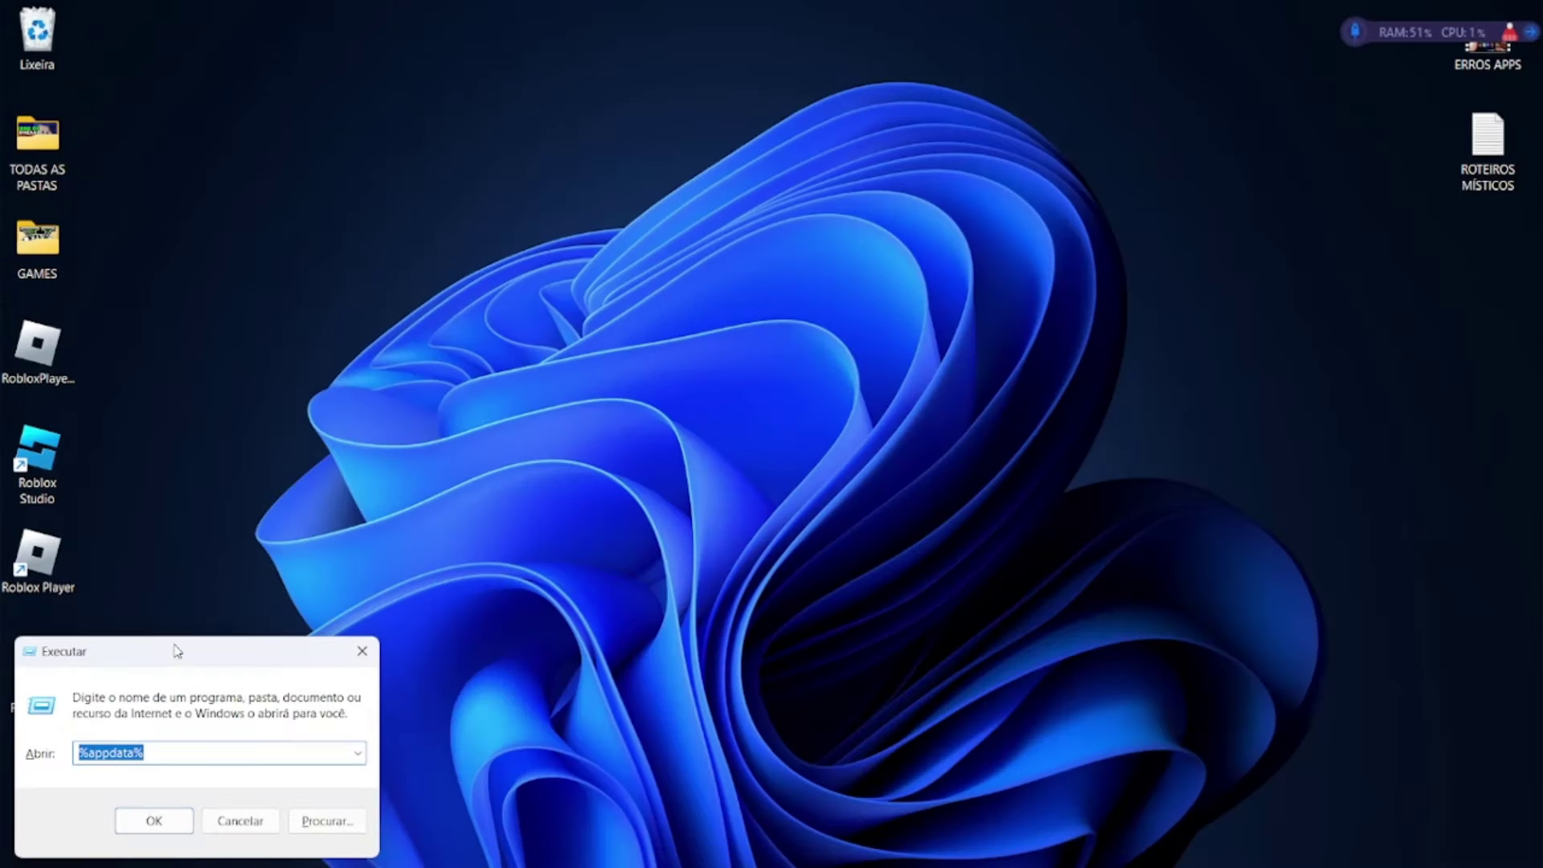
left_click_drag(177, 651, 694, 233)
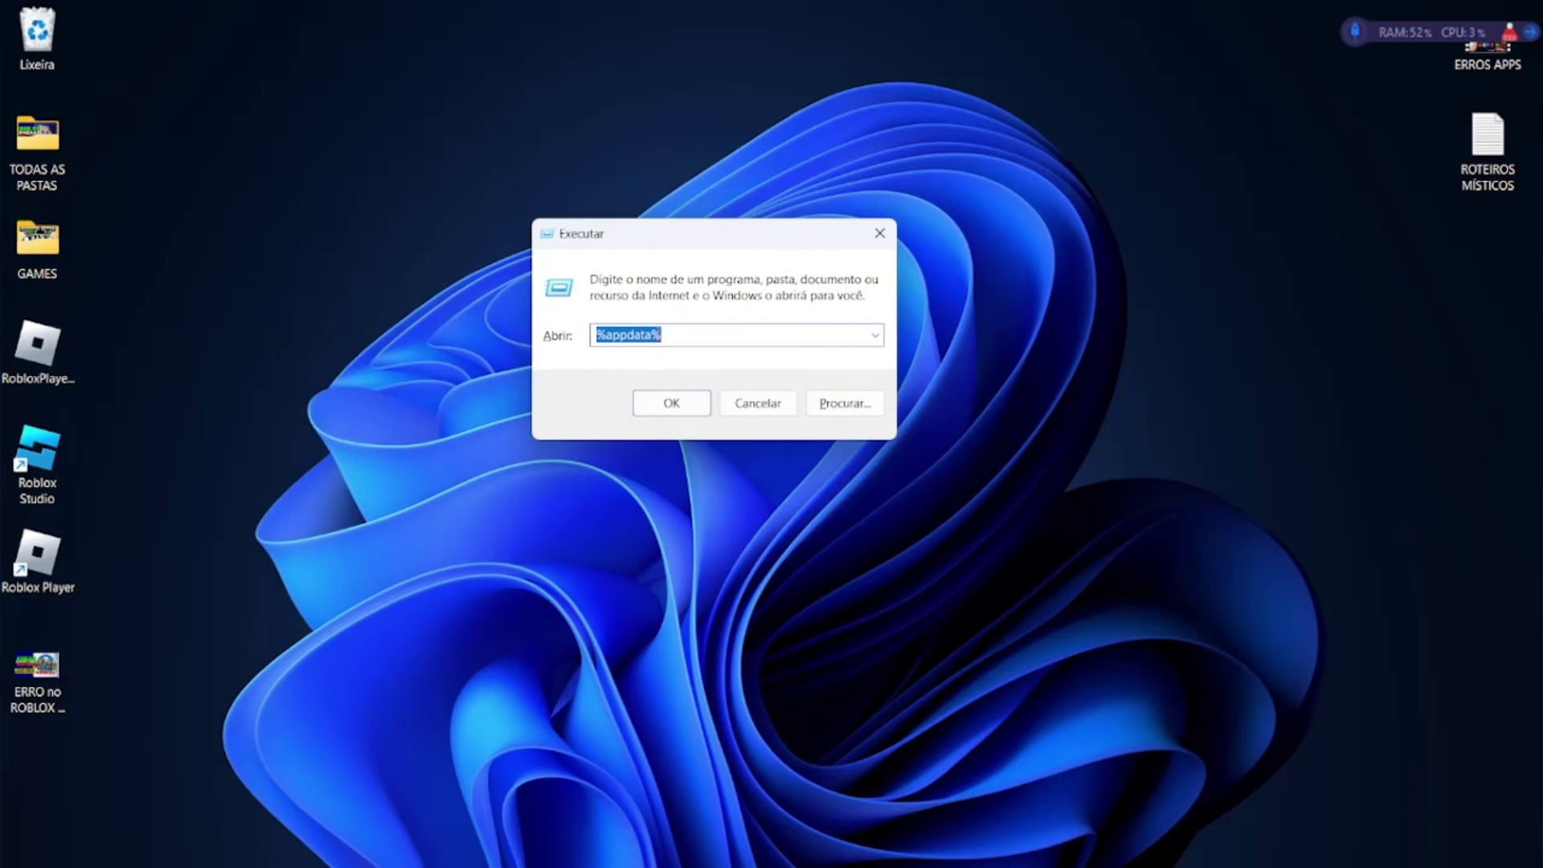
left_click(671, 404)
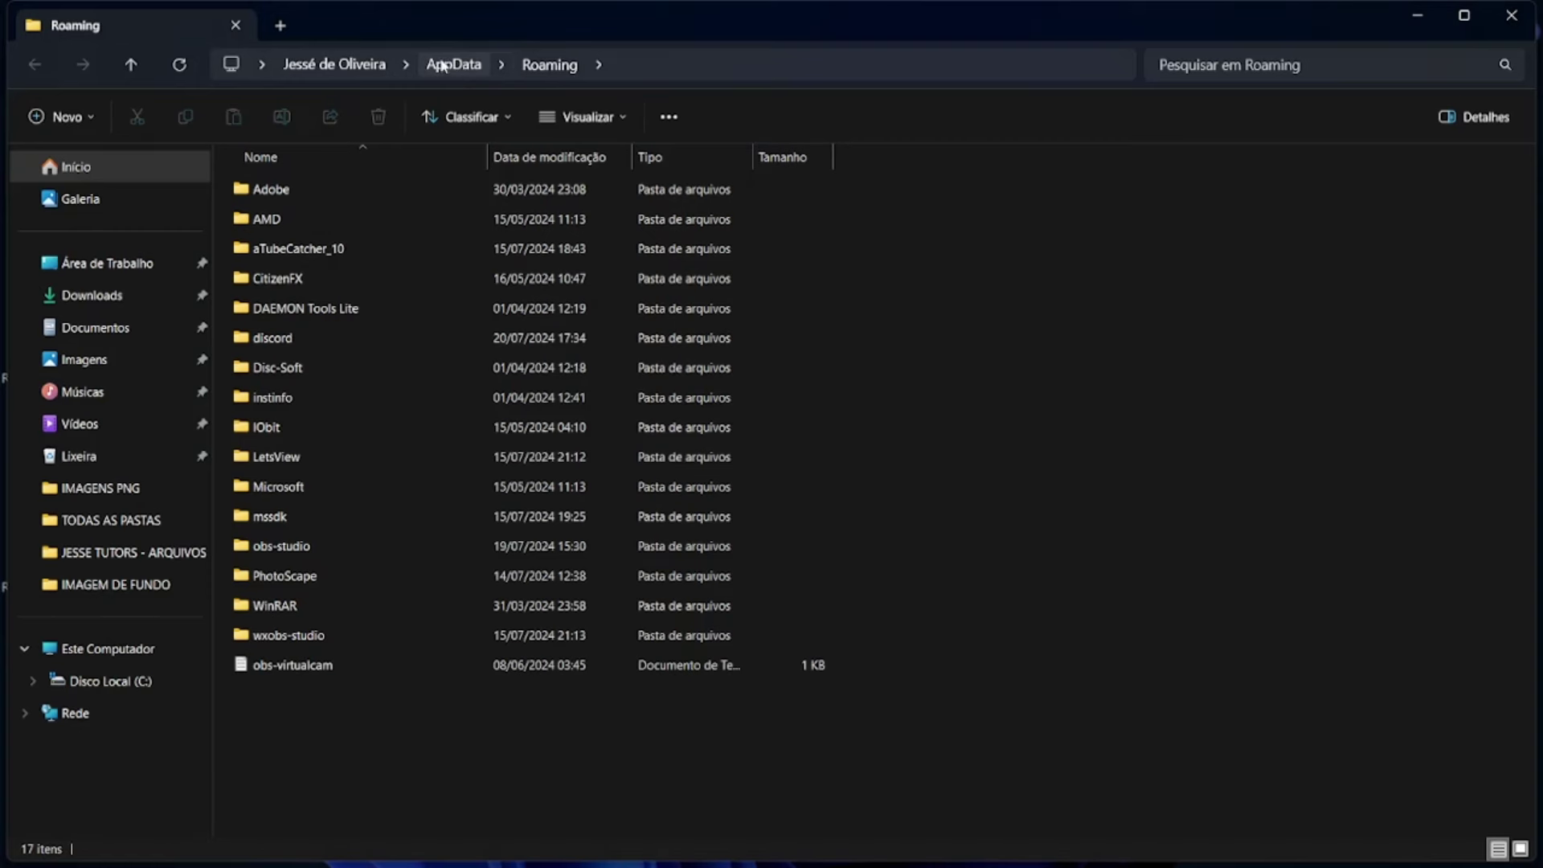
- Go up to AppData, open Local and try to delete the Roblox folder
left_click(443, 66)
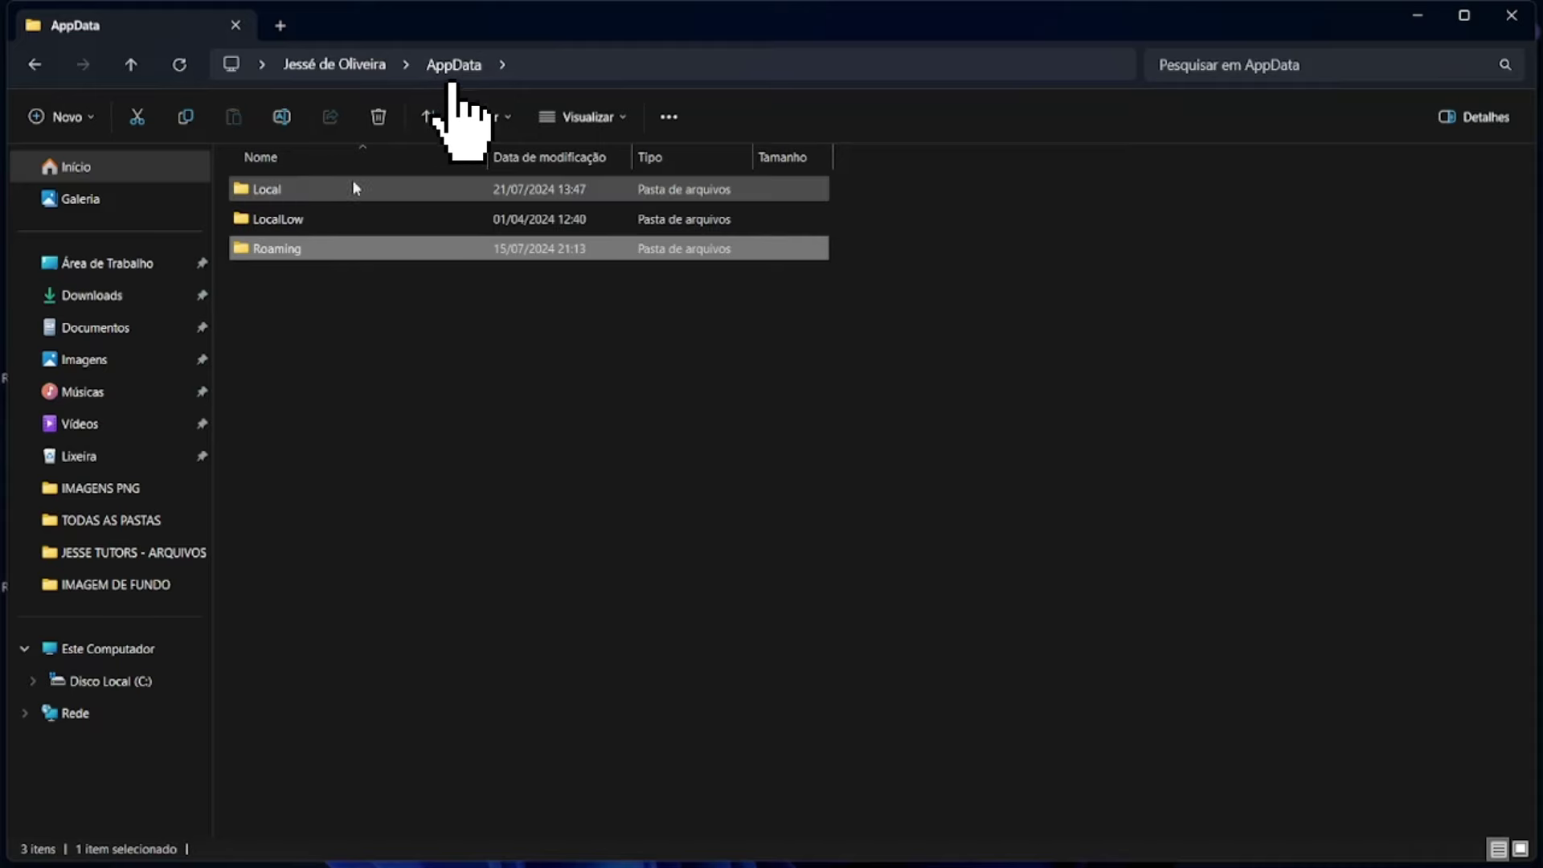
double_click(315, 189)
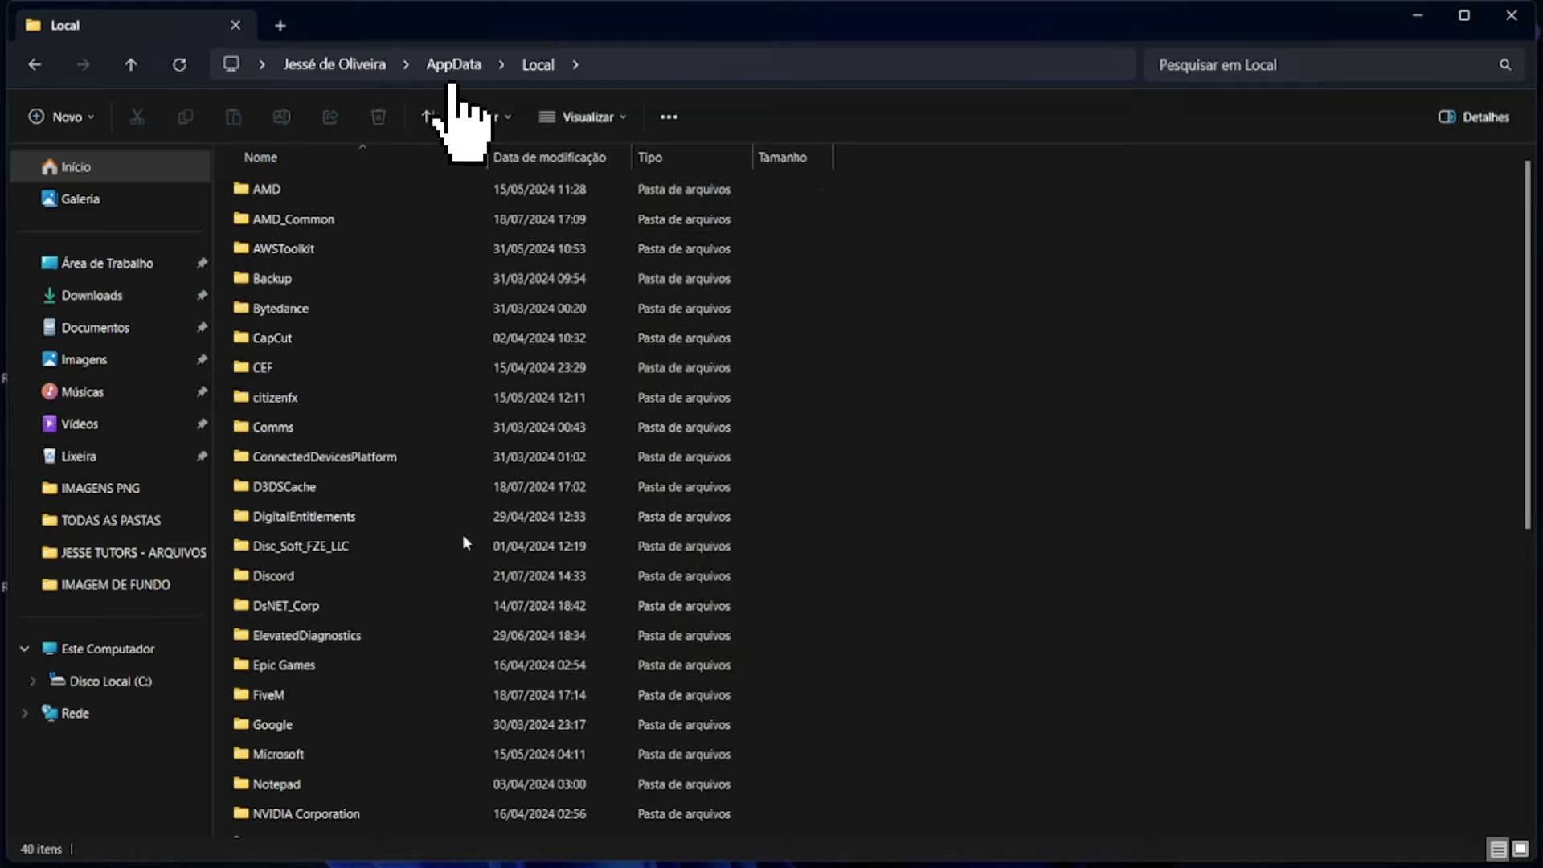
scroll(456, 575, "down", 3)
scroll(307, 712, "down", 2)
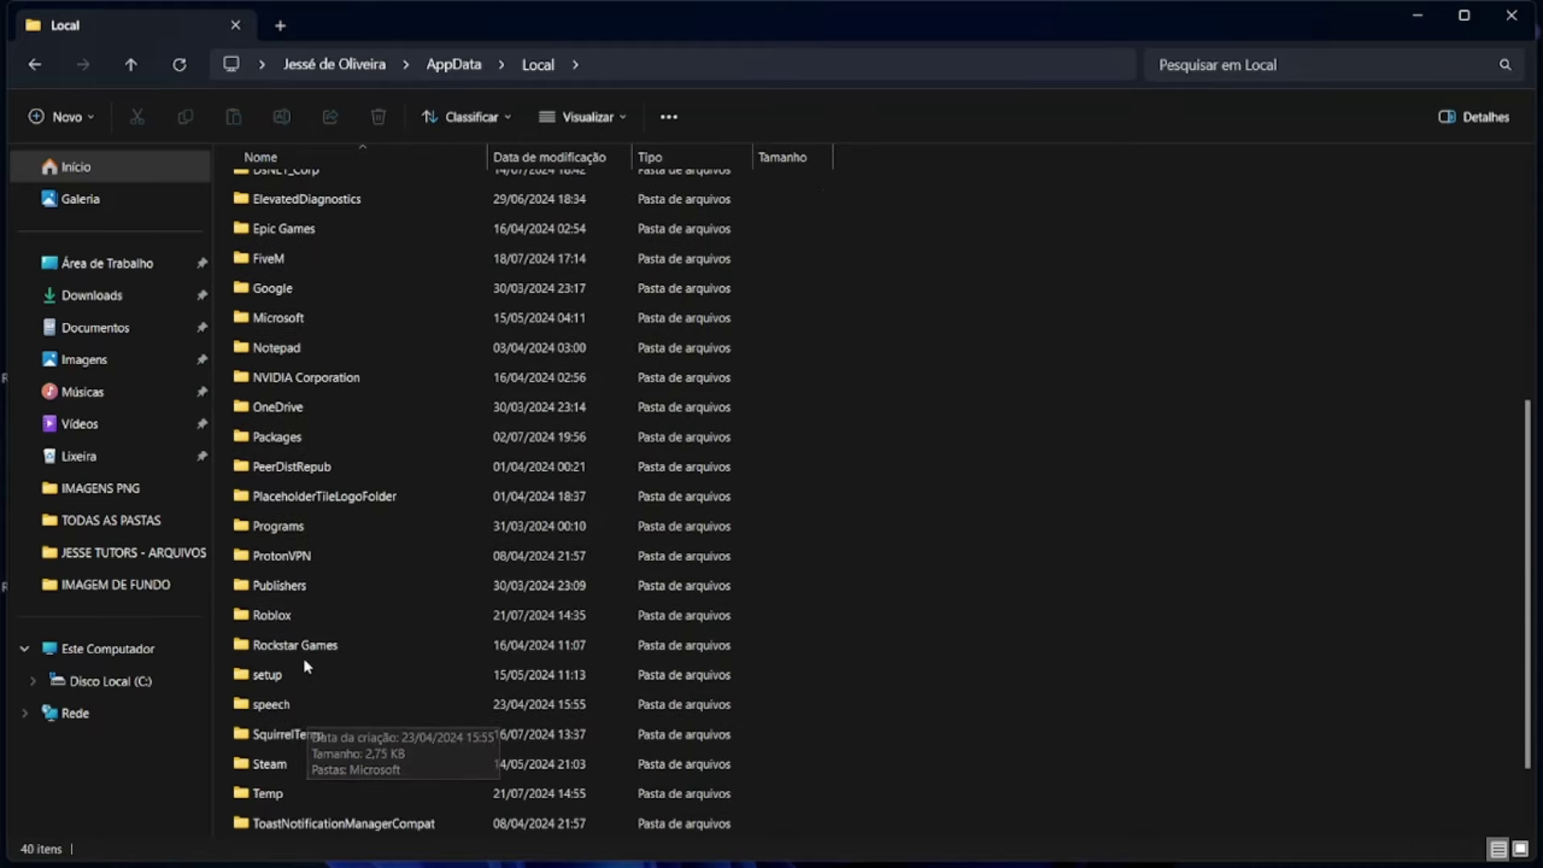
left_click(299, 616)
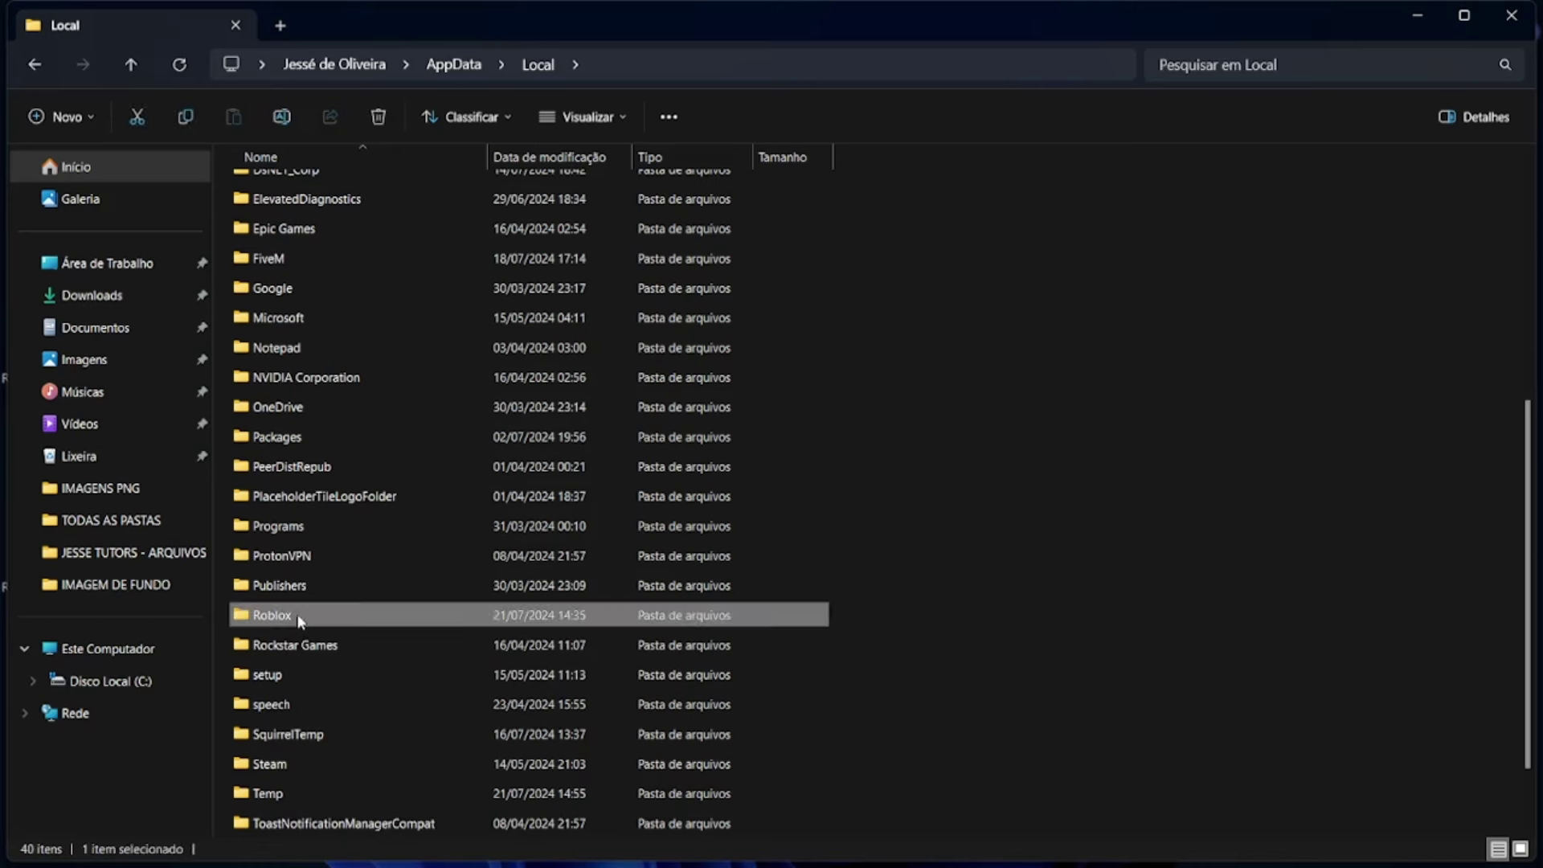
right_click(298, 617)
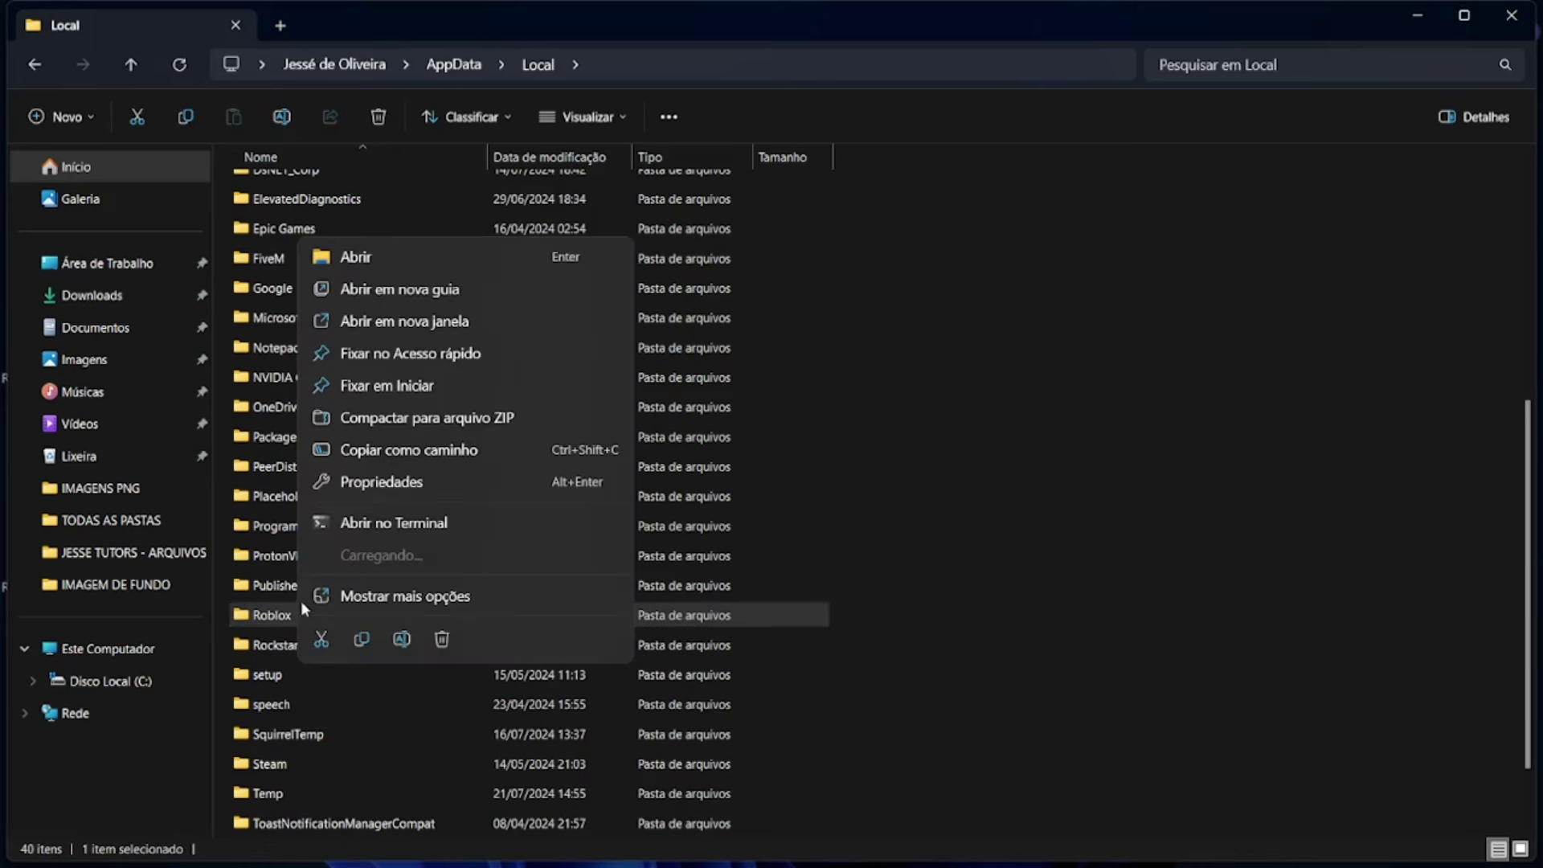
left_click(444, 642)
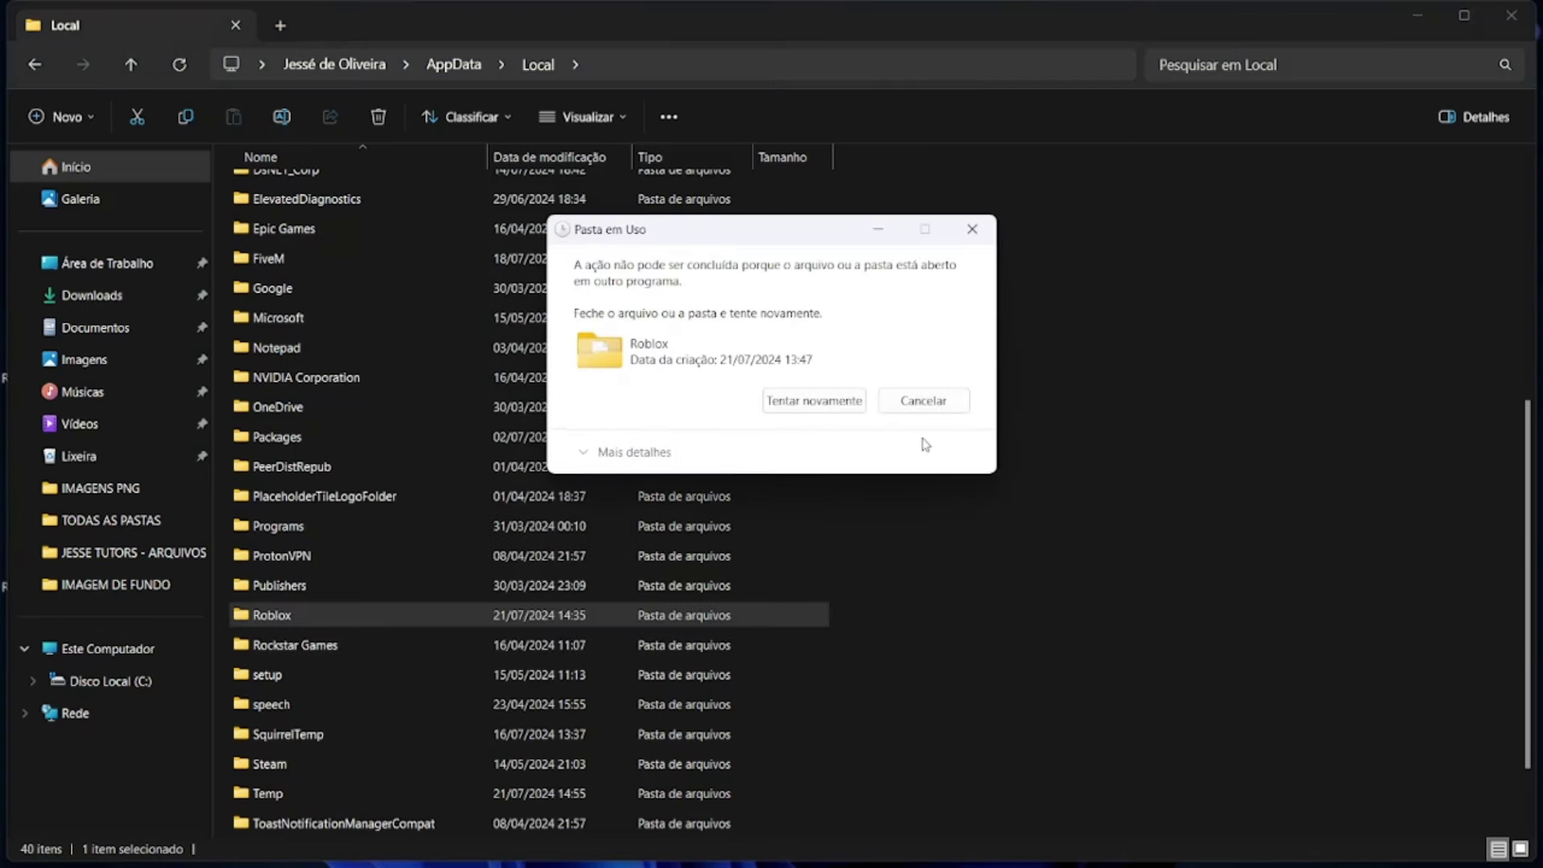
- Close the running Roblox app and retry the Roblox folder deletion, closing the File Explorer window when done
mouse_move(784, 844)
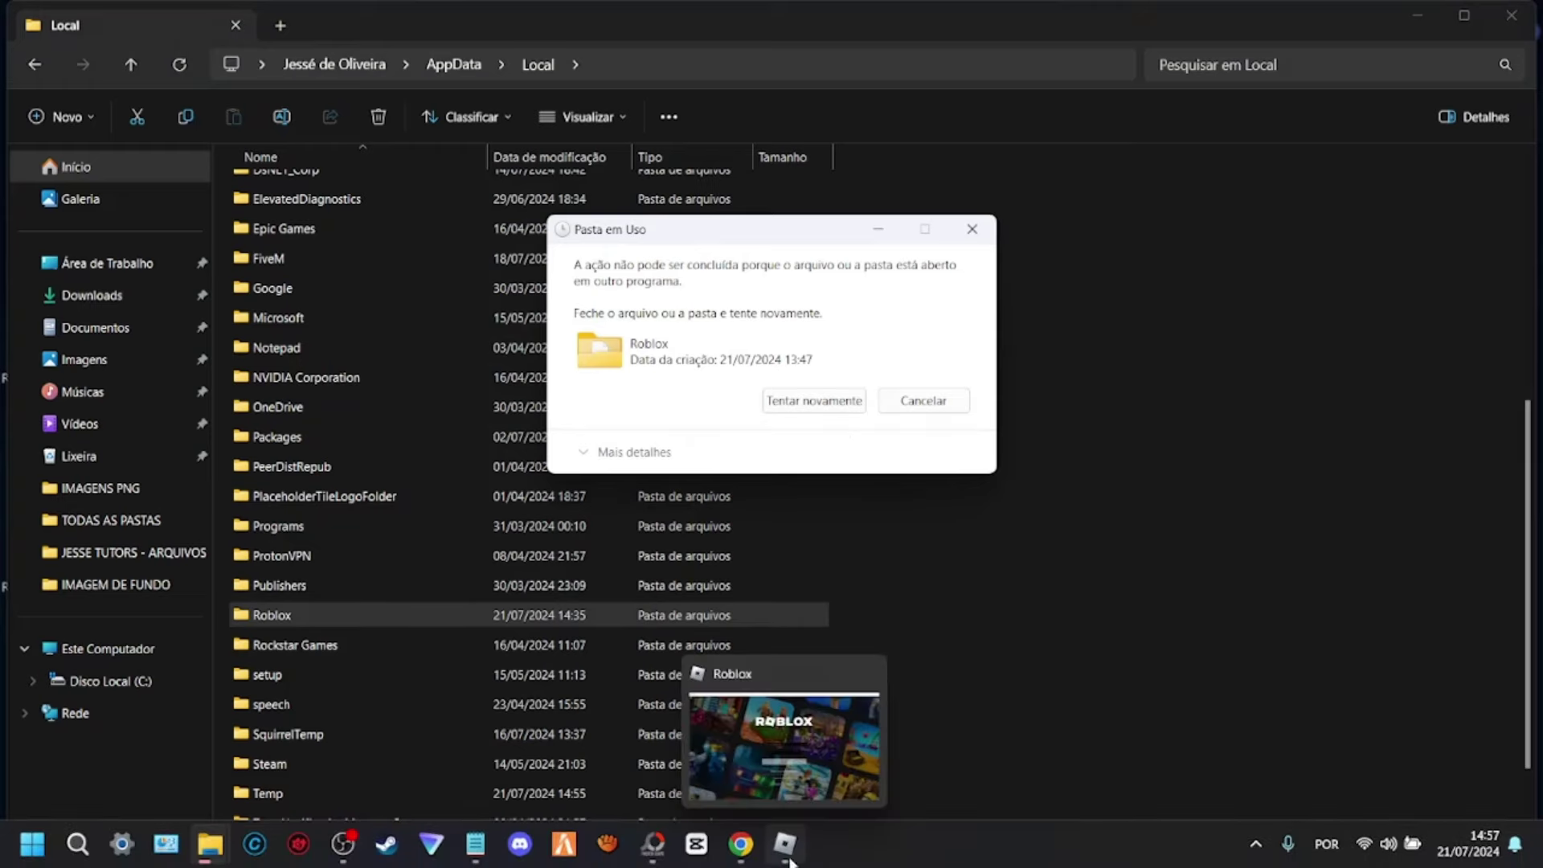
left_click(868, 673)
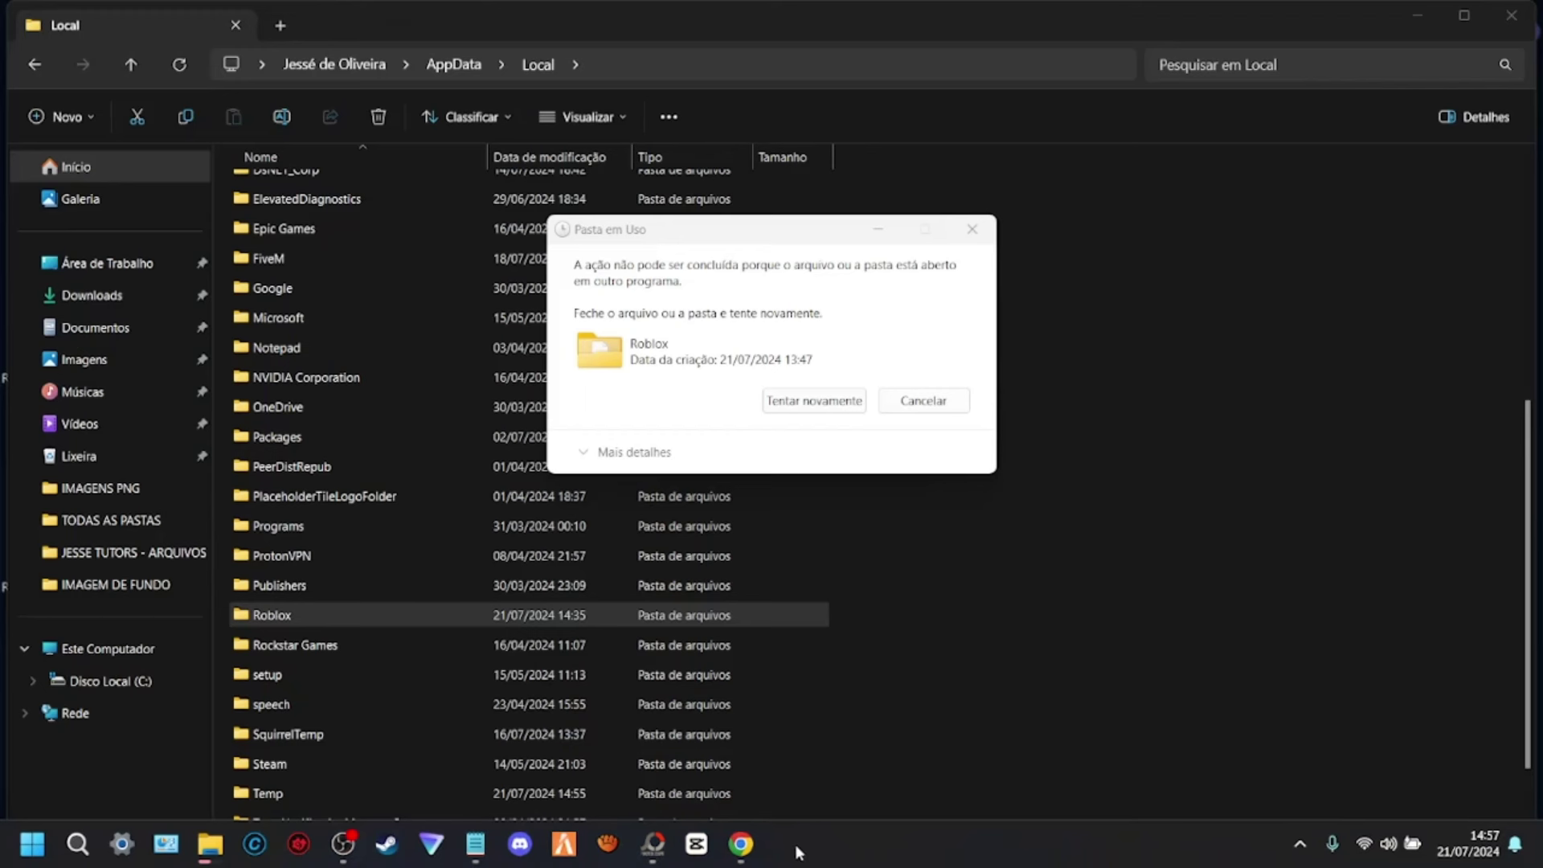
left_click(789, 406)
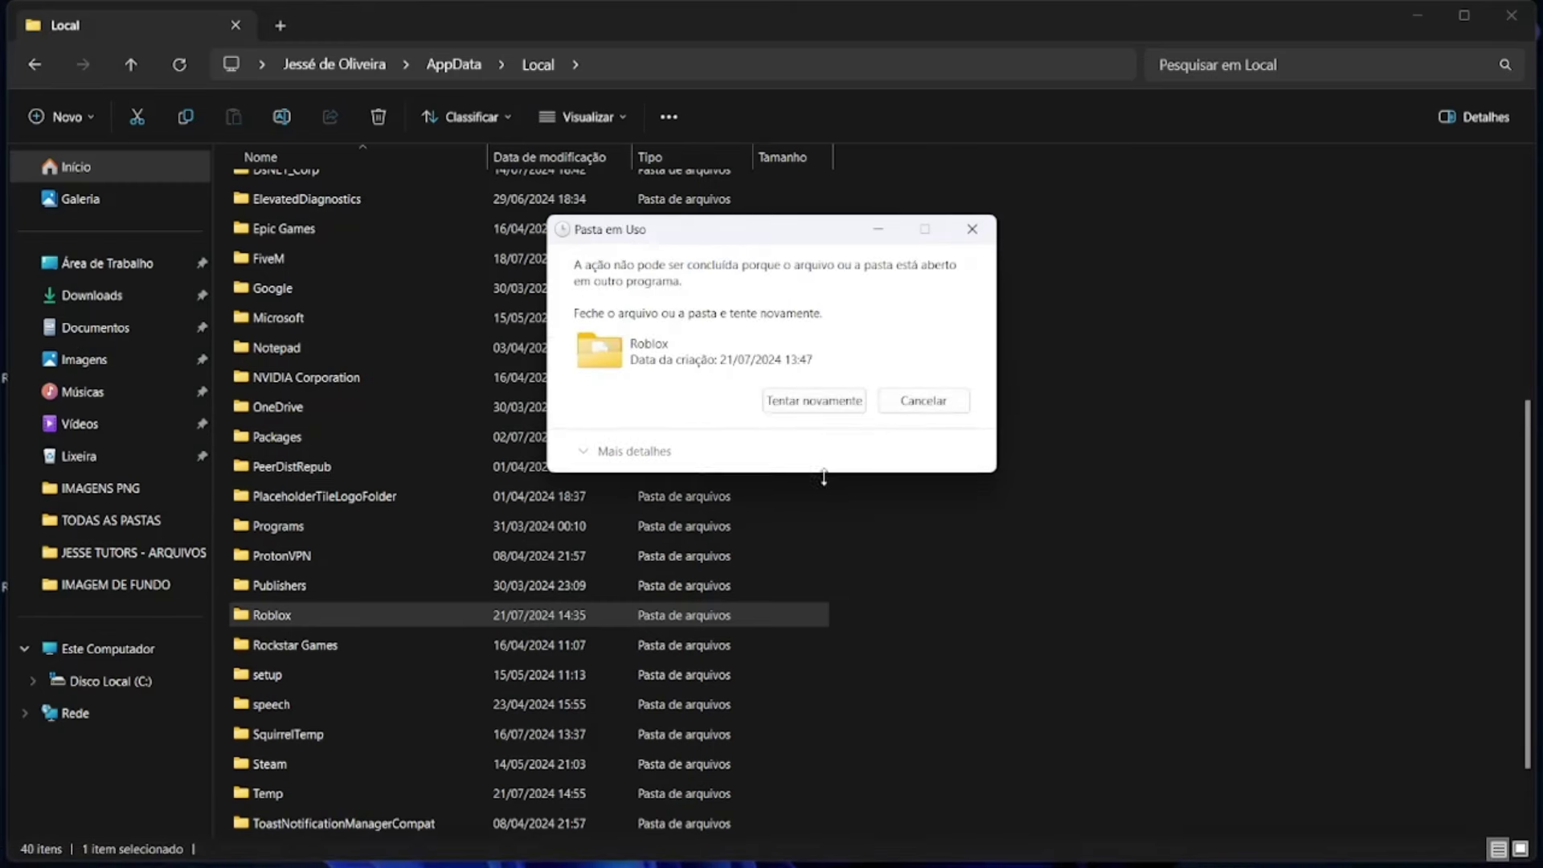
left_click(846, 408)
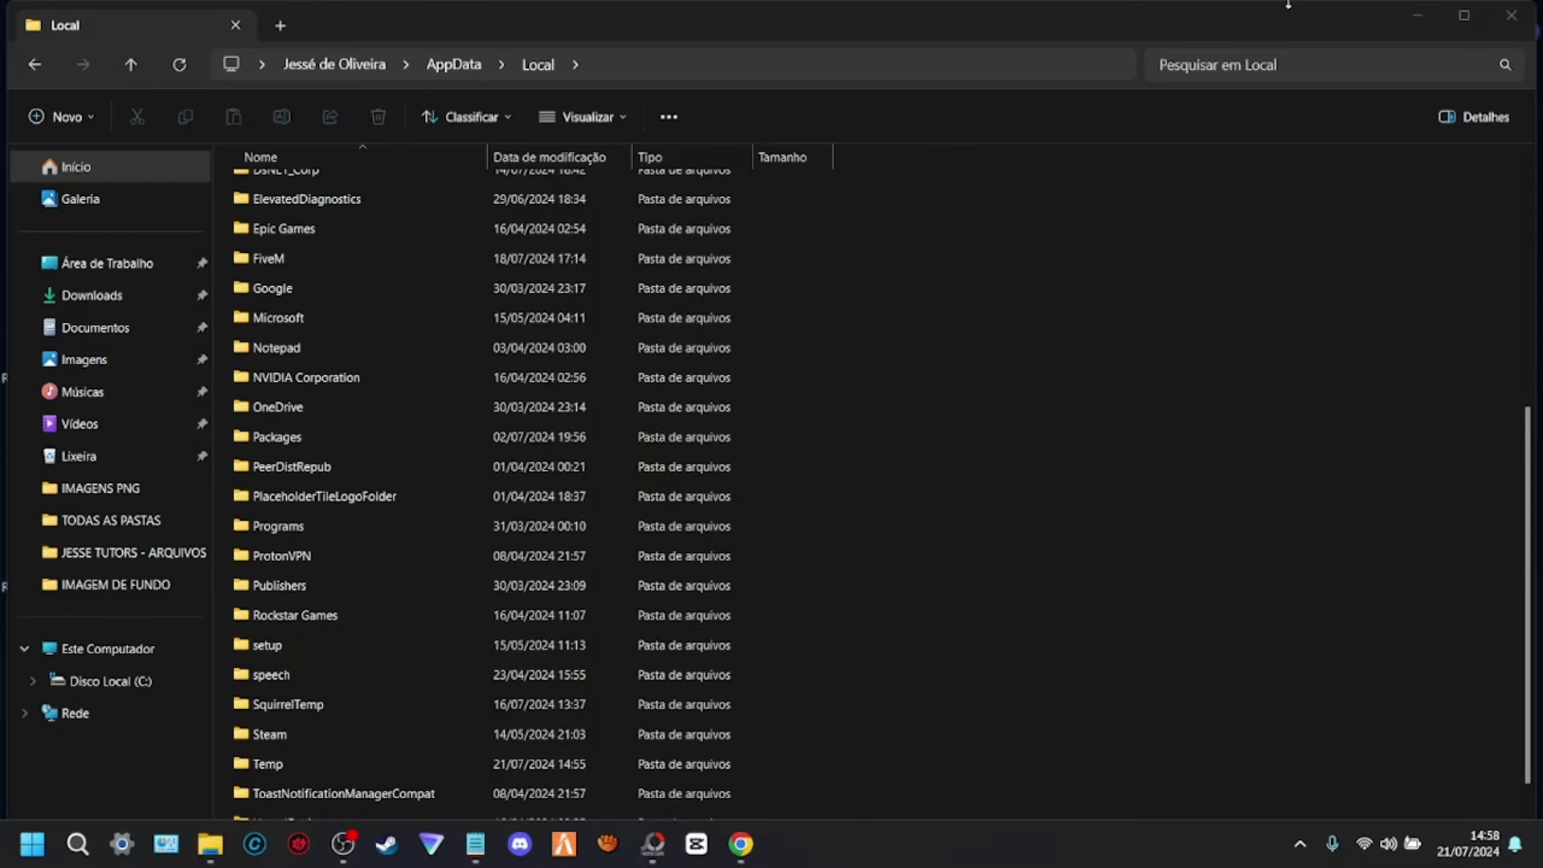
left_click(1517, 29)
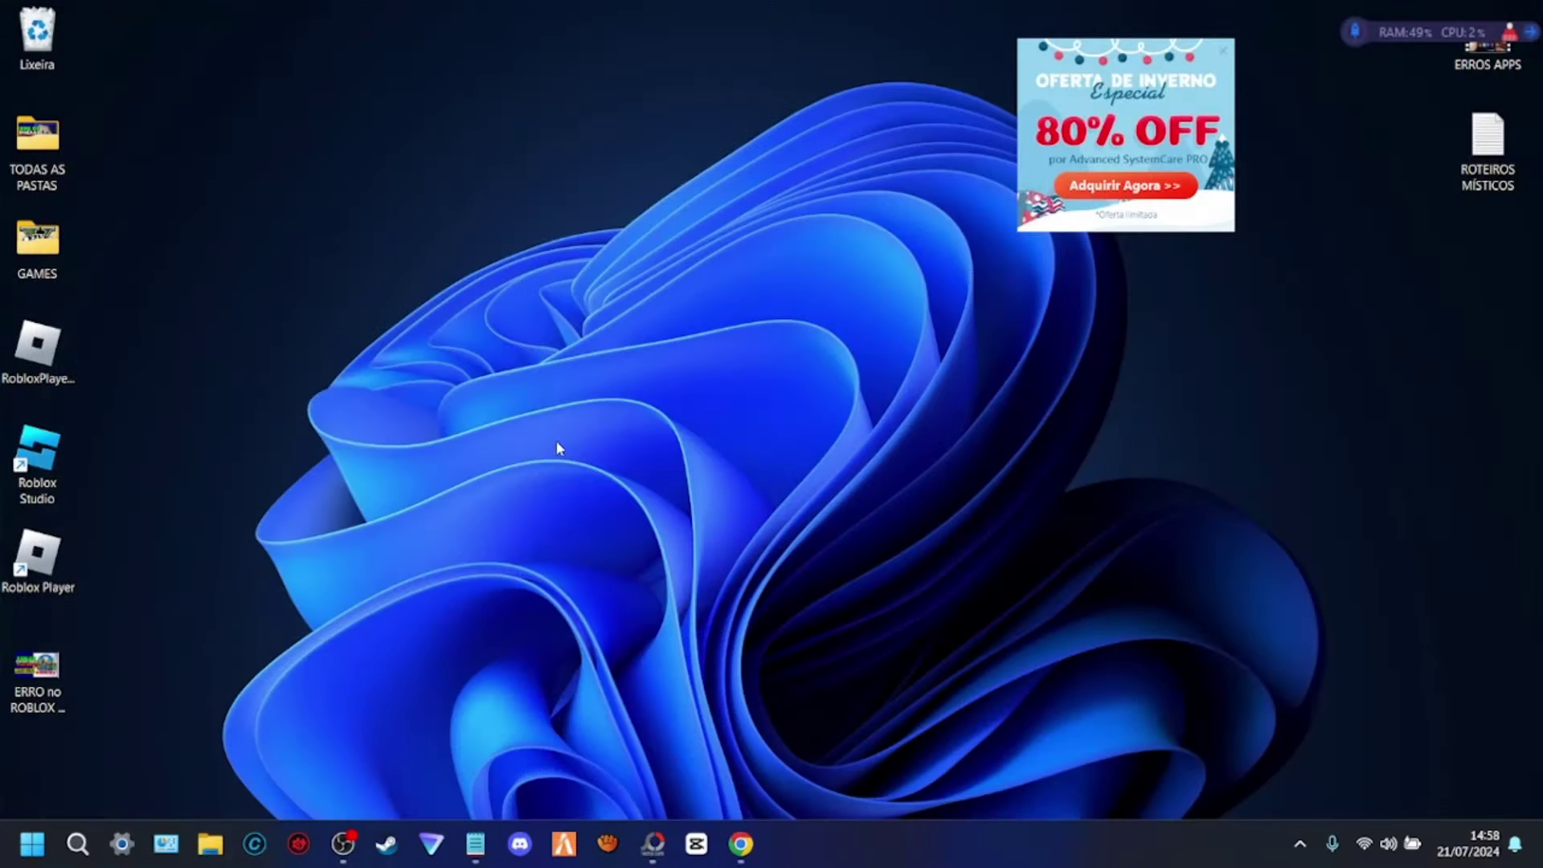
- Search Windows for roblox
left_click(78, 843)
type("ro")
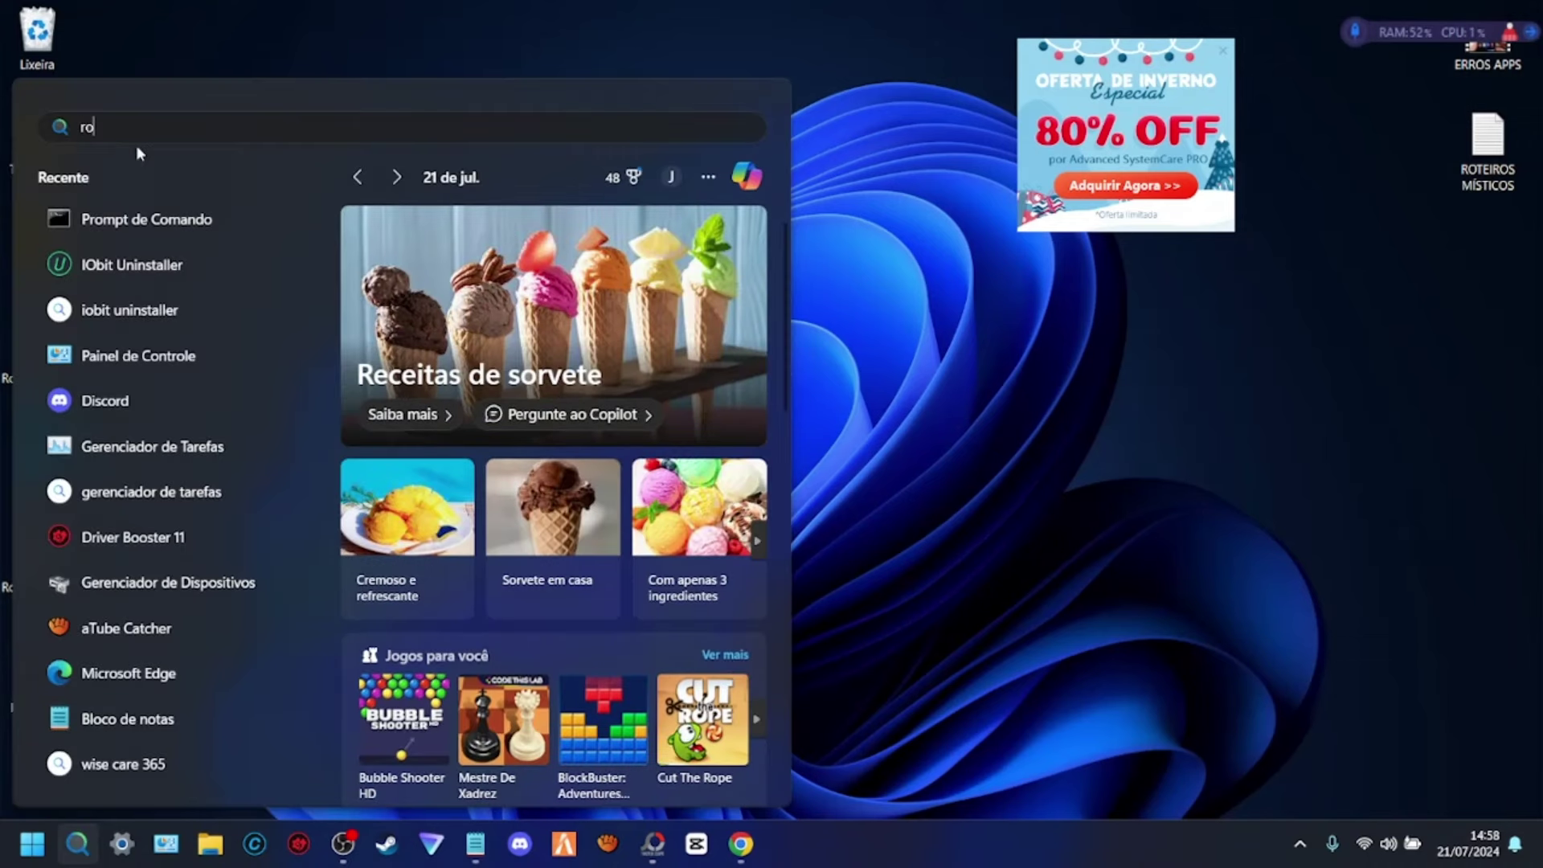
type("blox")
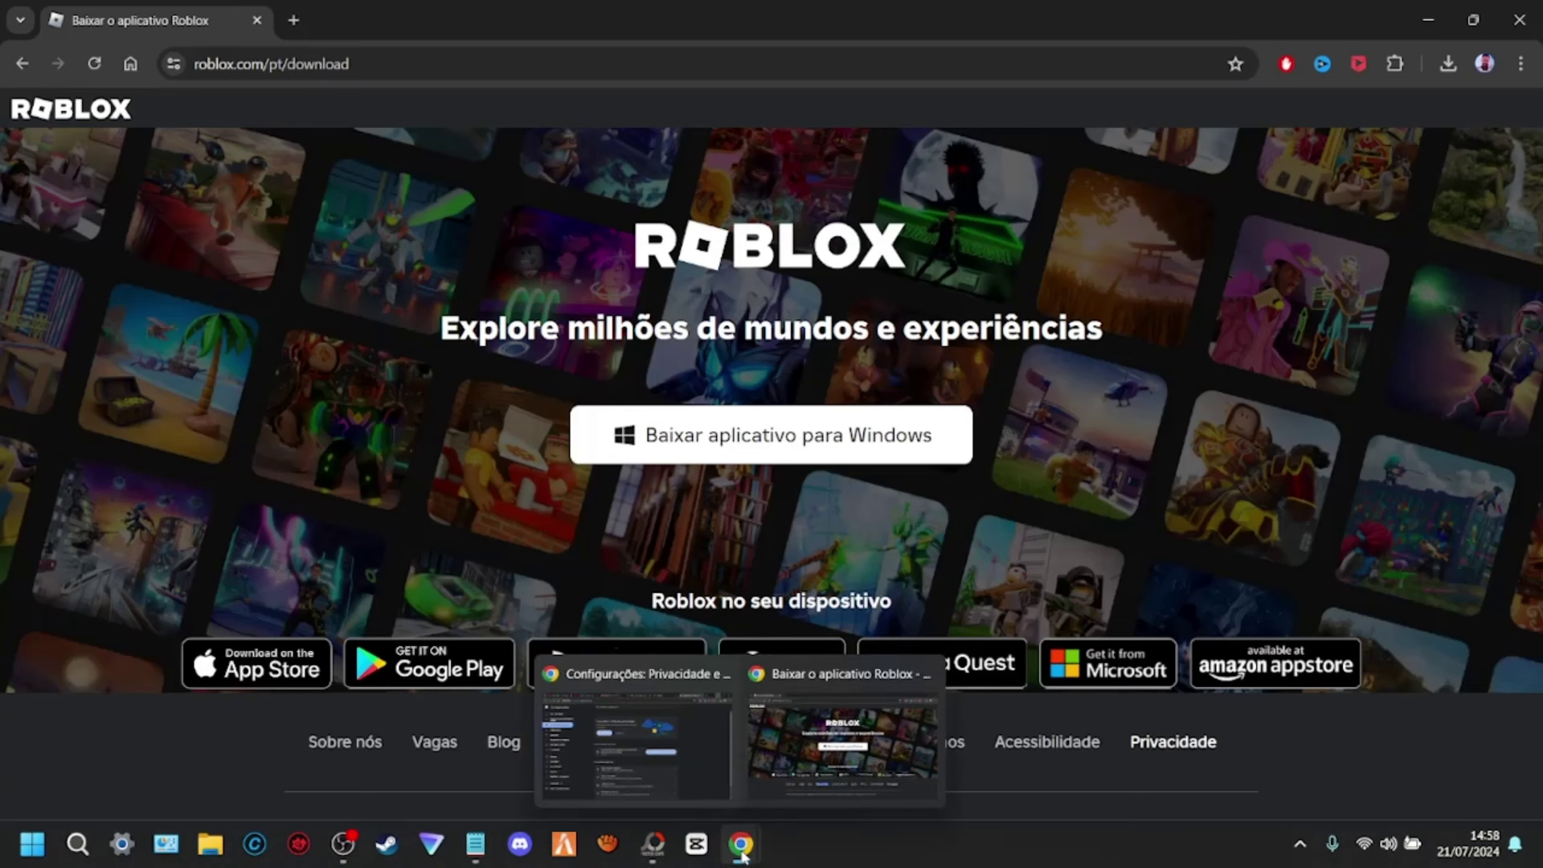
- In Chrome, download the Roblox app for Windows from roblox.com/pt/download and save the installer
left_click(369, 65)
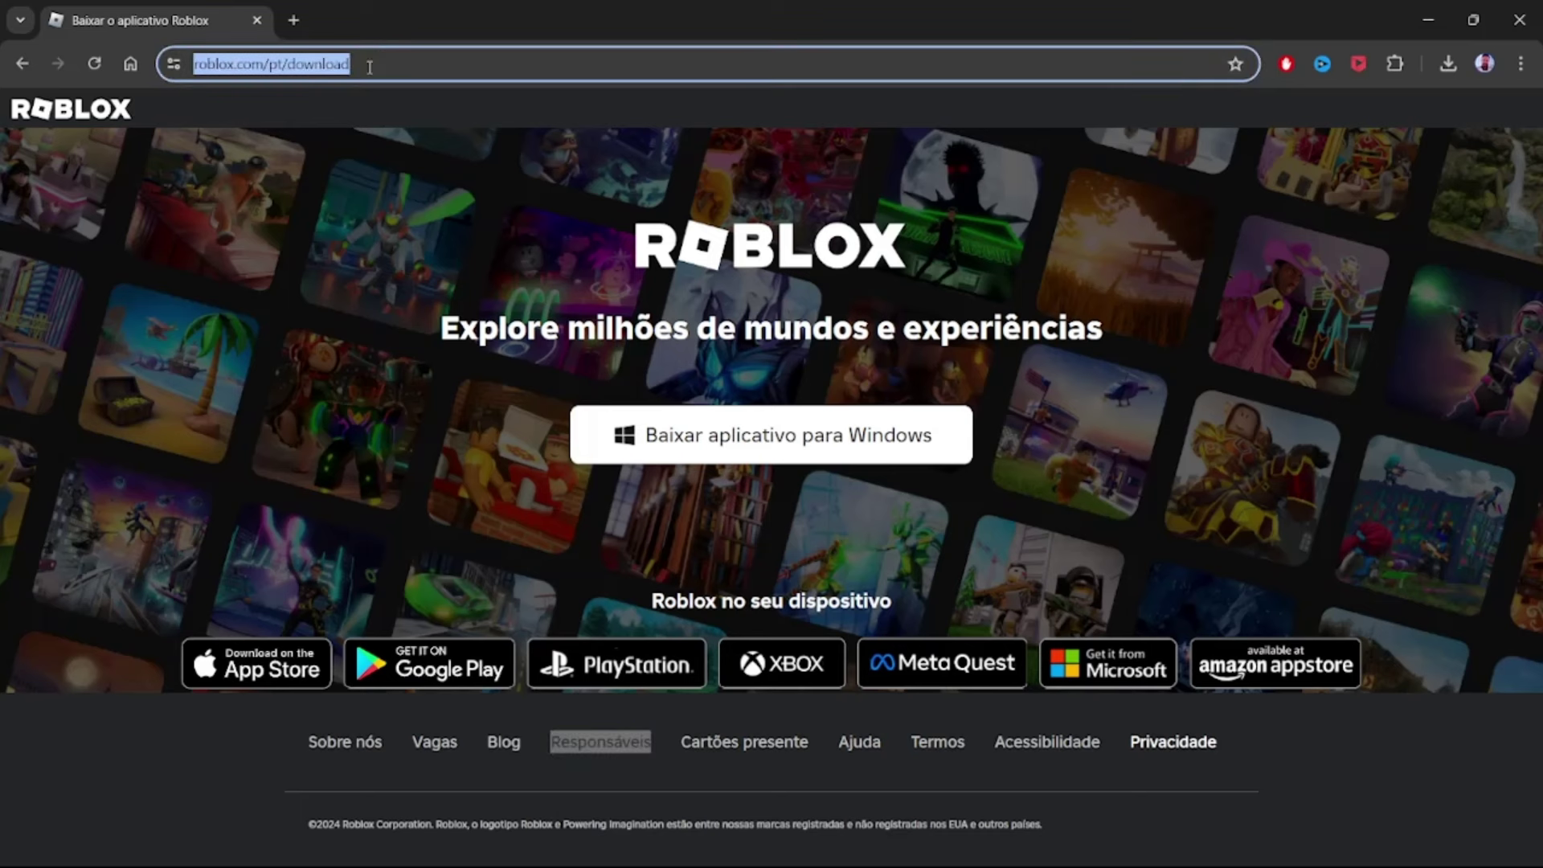
key("End")
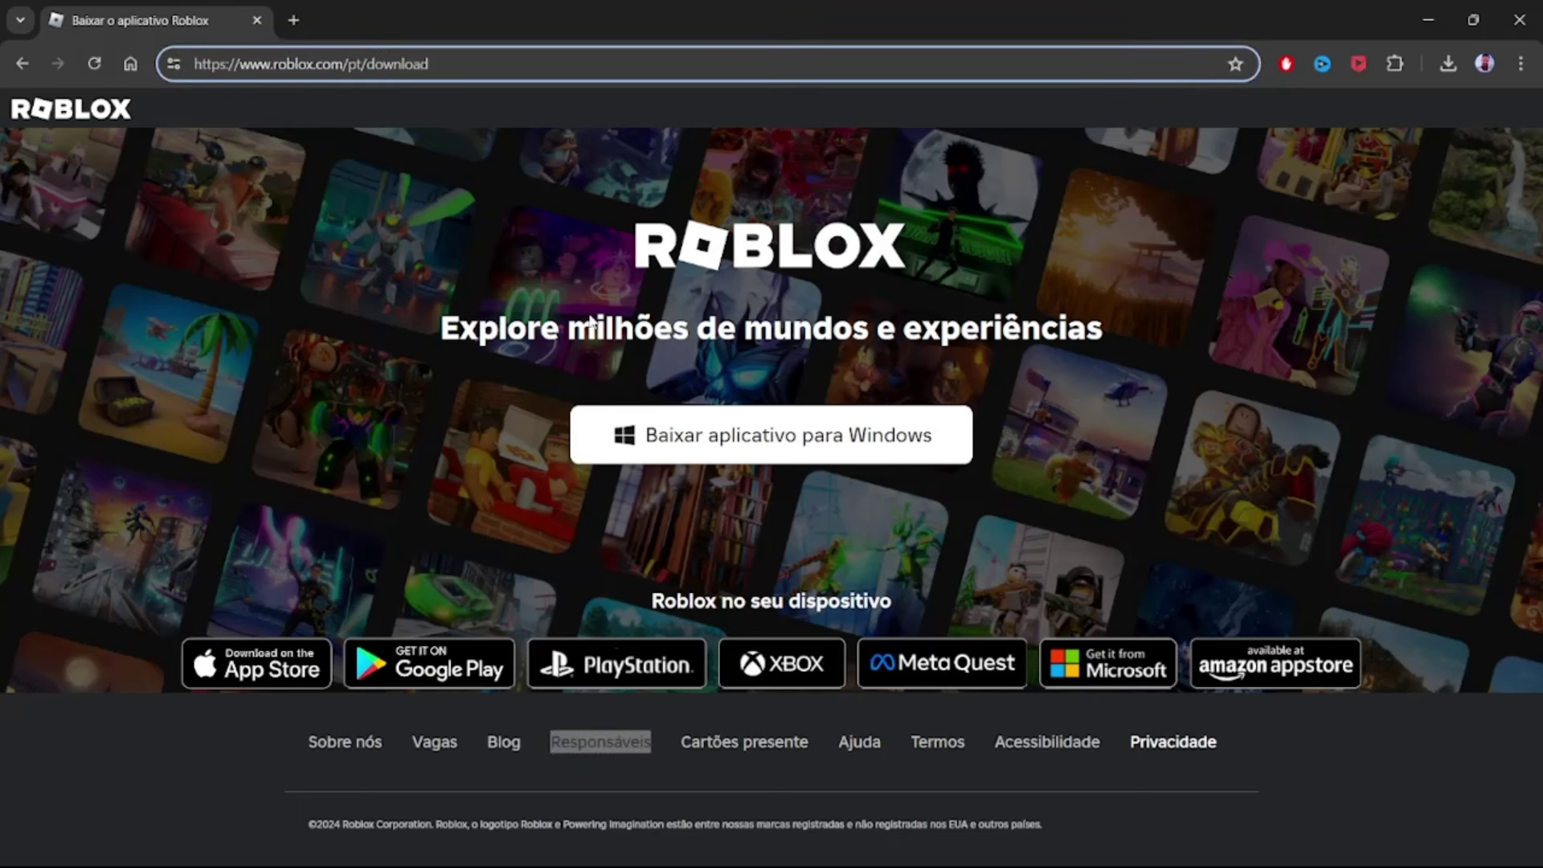
left_click(718, 458)
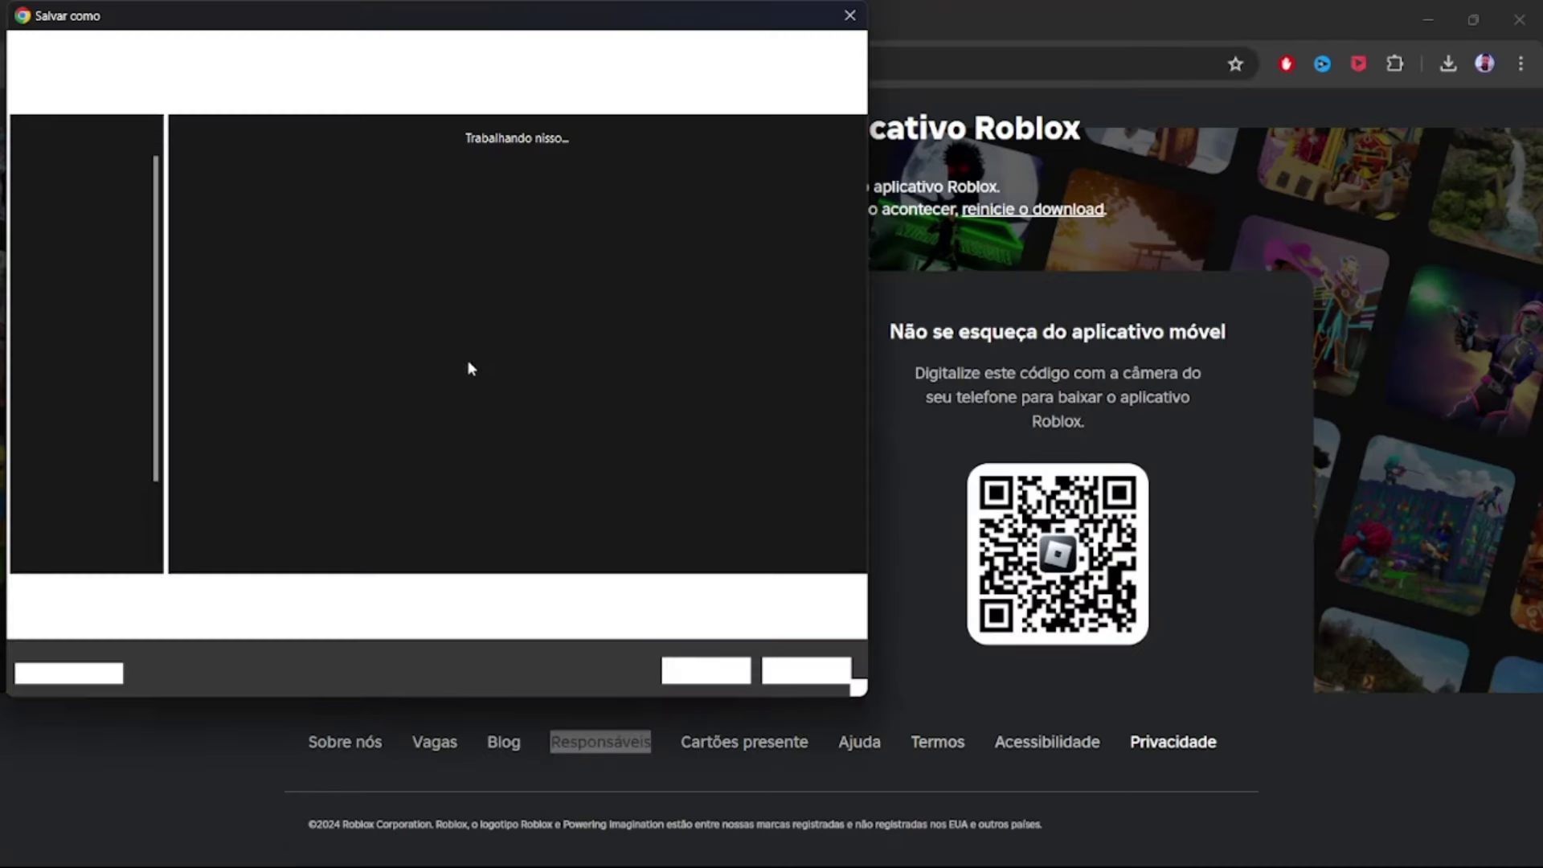
left_click(705, 670)
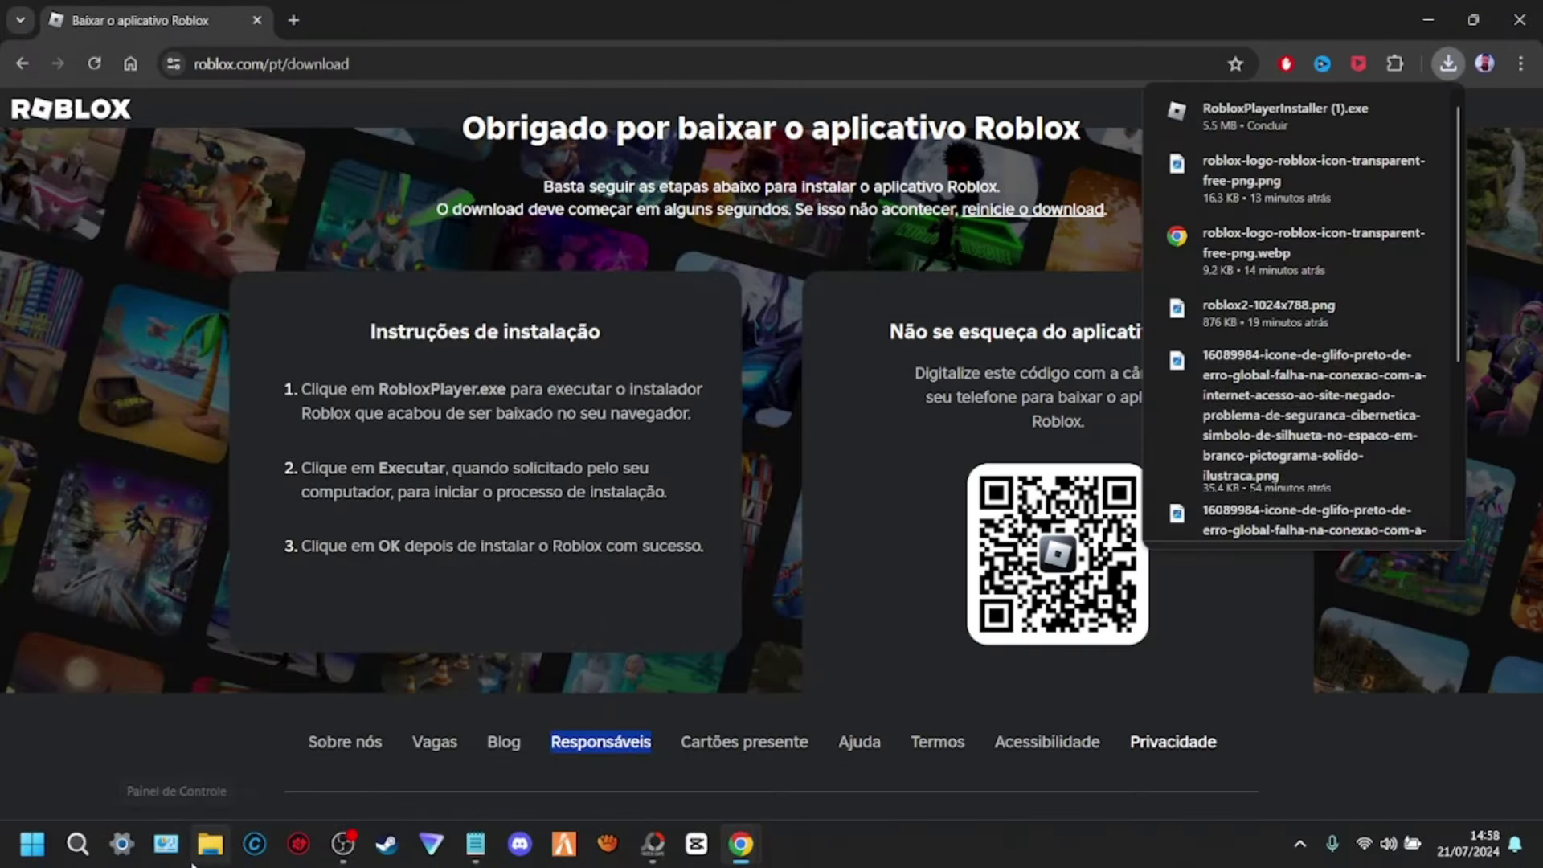
- Run RobloxPlayerInstaller (1) from the Desktop folder in File Explorer, and clear the open windows while it installs
left_click(206, 848)
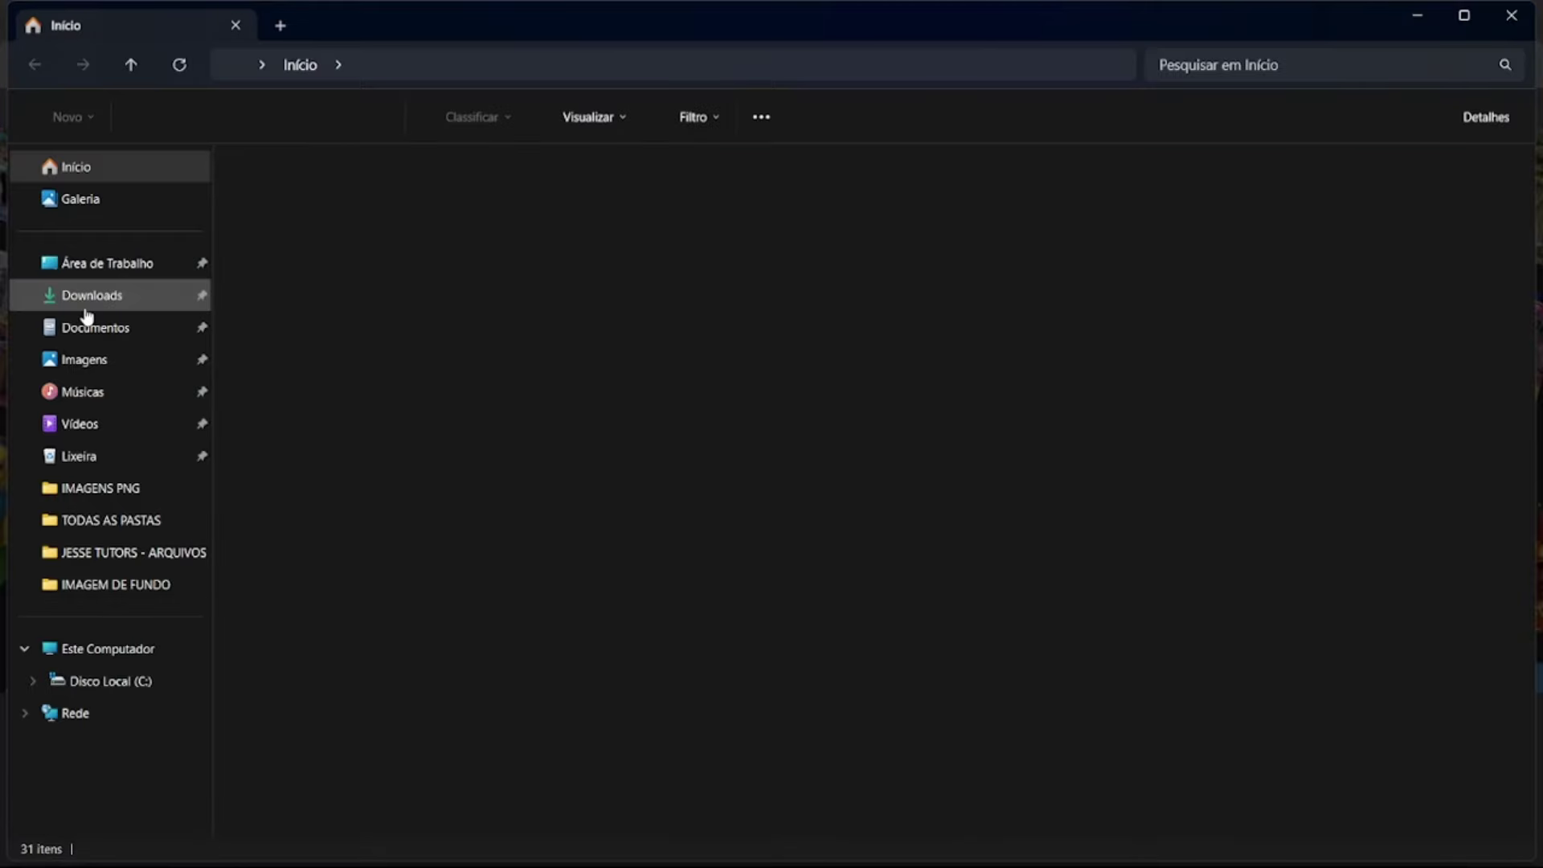
left_click(87, 309)
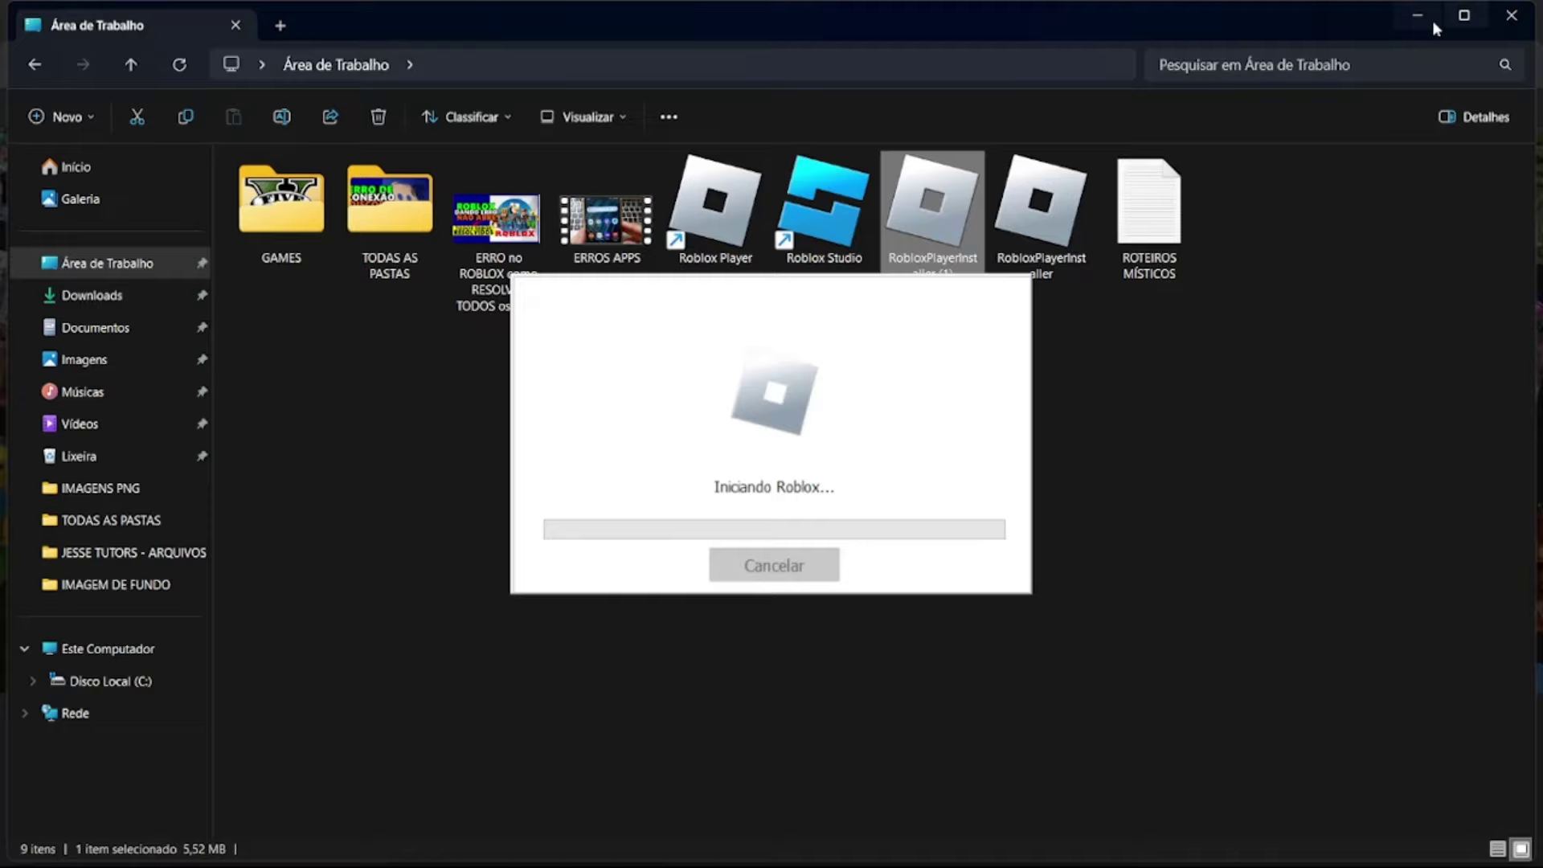
left_click(1429, 17)
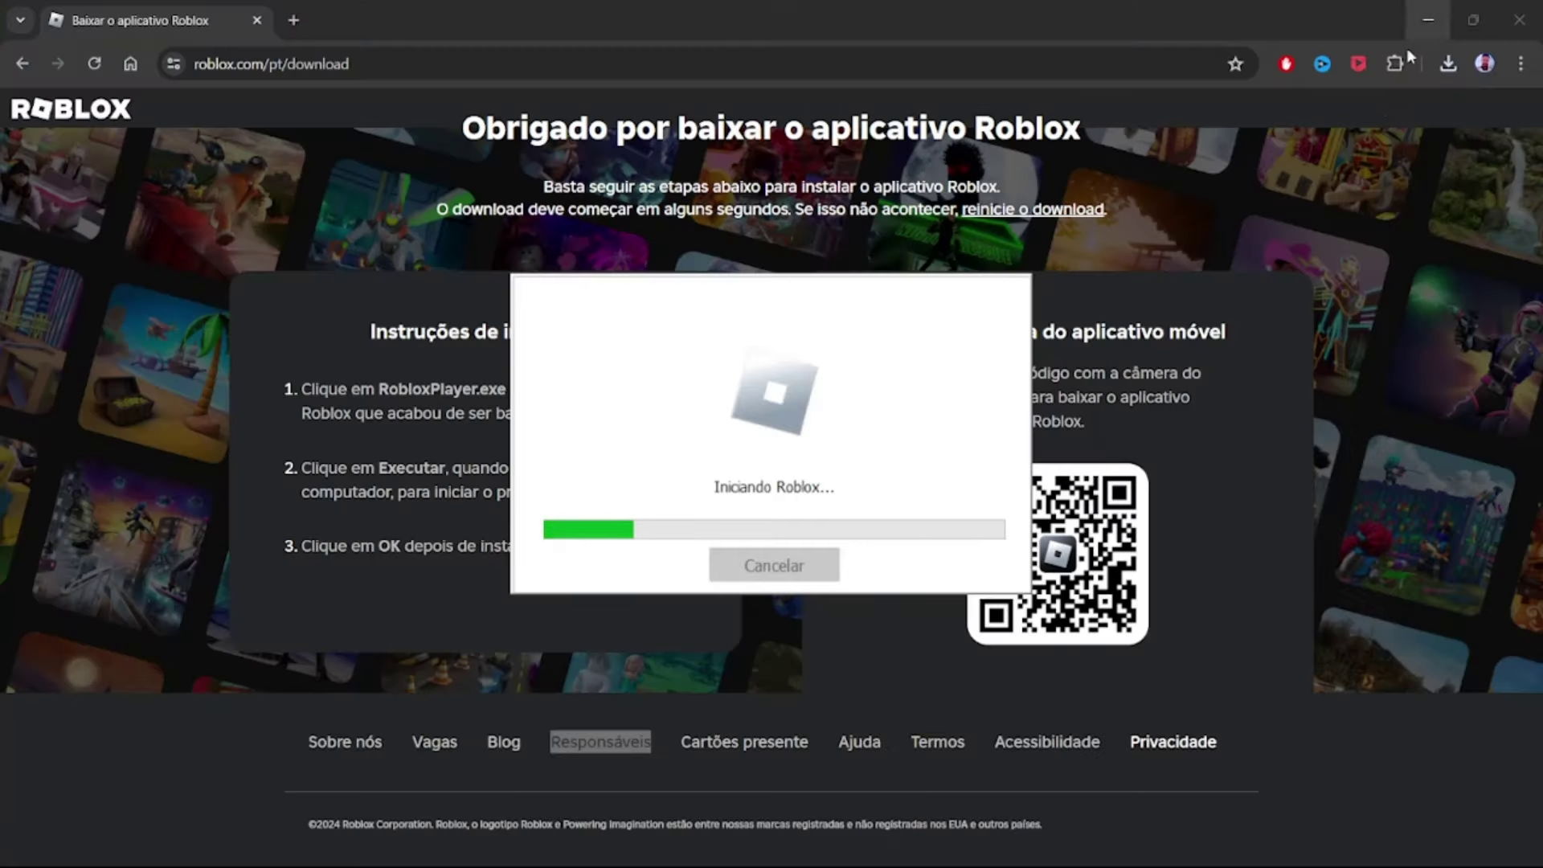
left_click(1513, 27)
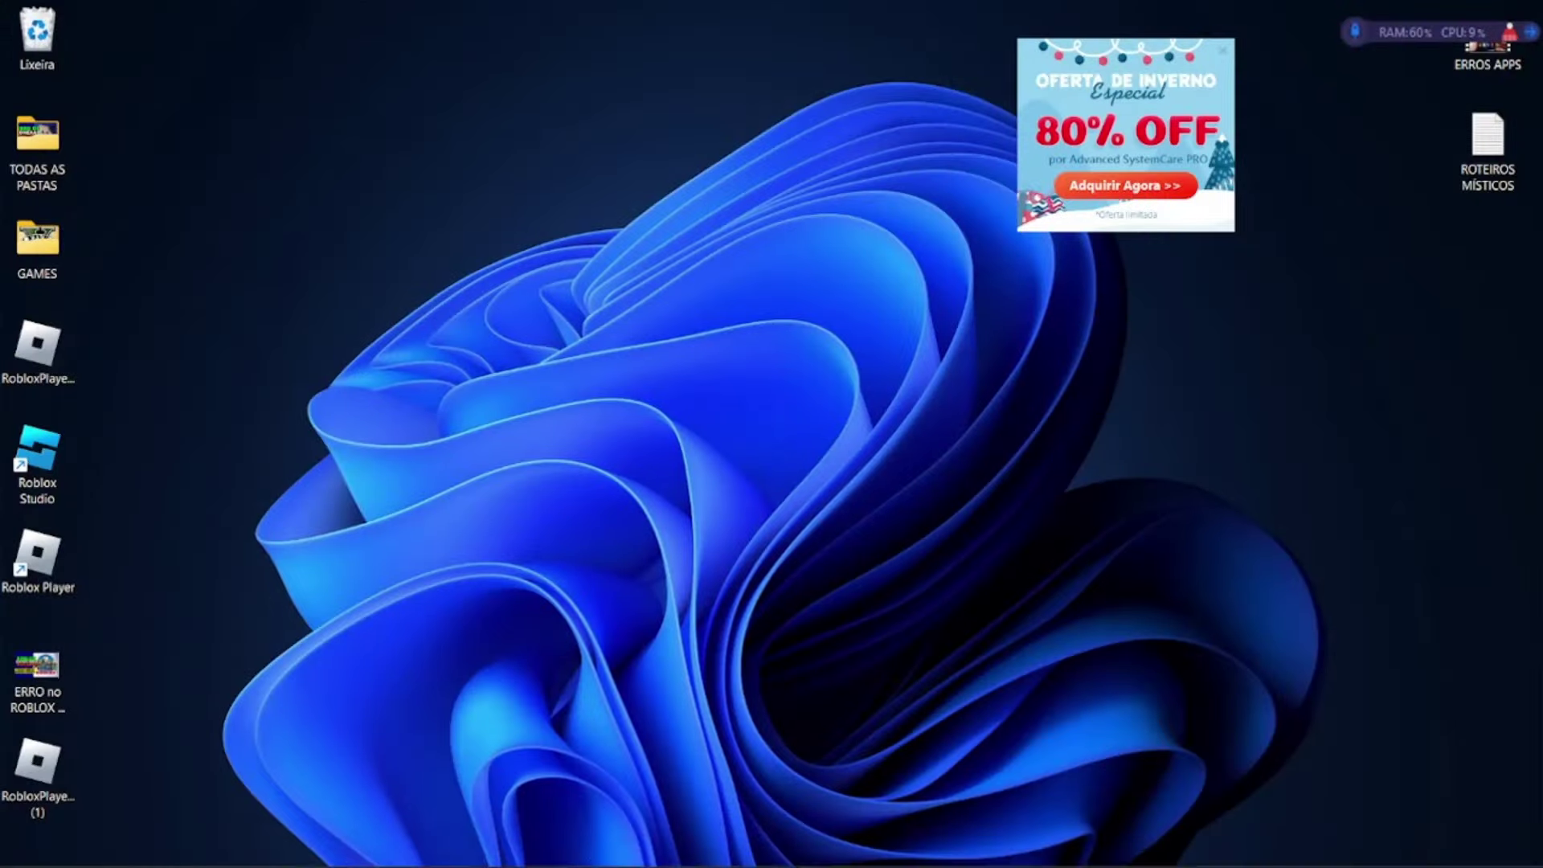
- Find Microsoft Store through the Windows search, open it and maximize its window
mouse_move(171, 858)
left_click(77, 844)
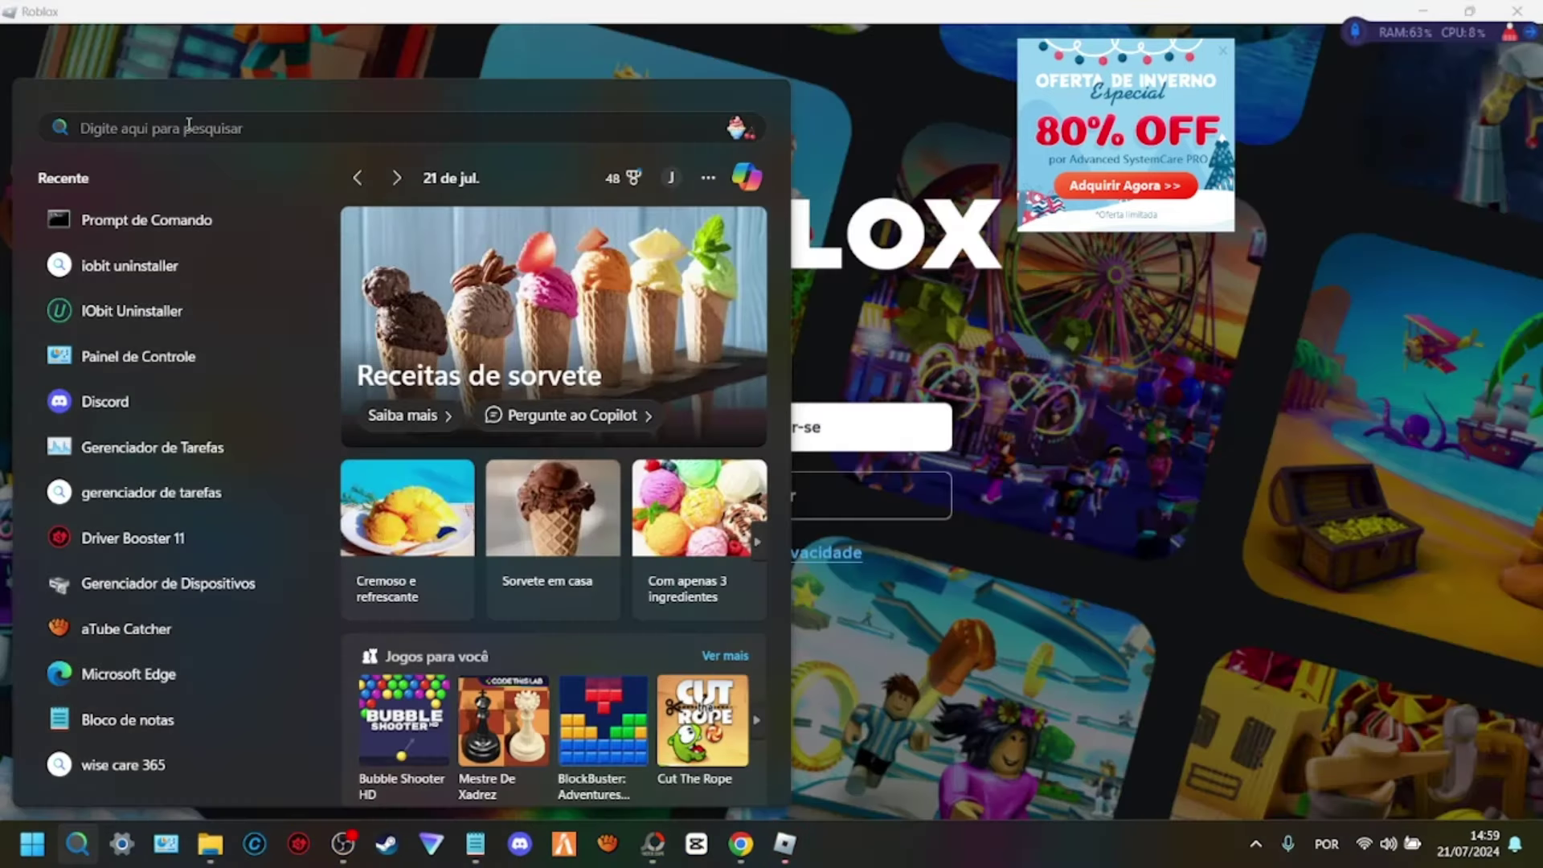
type(",i")
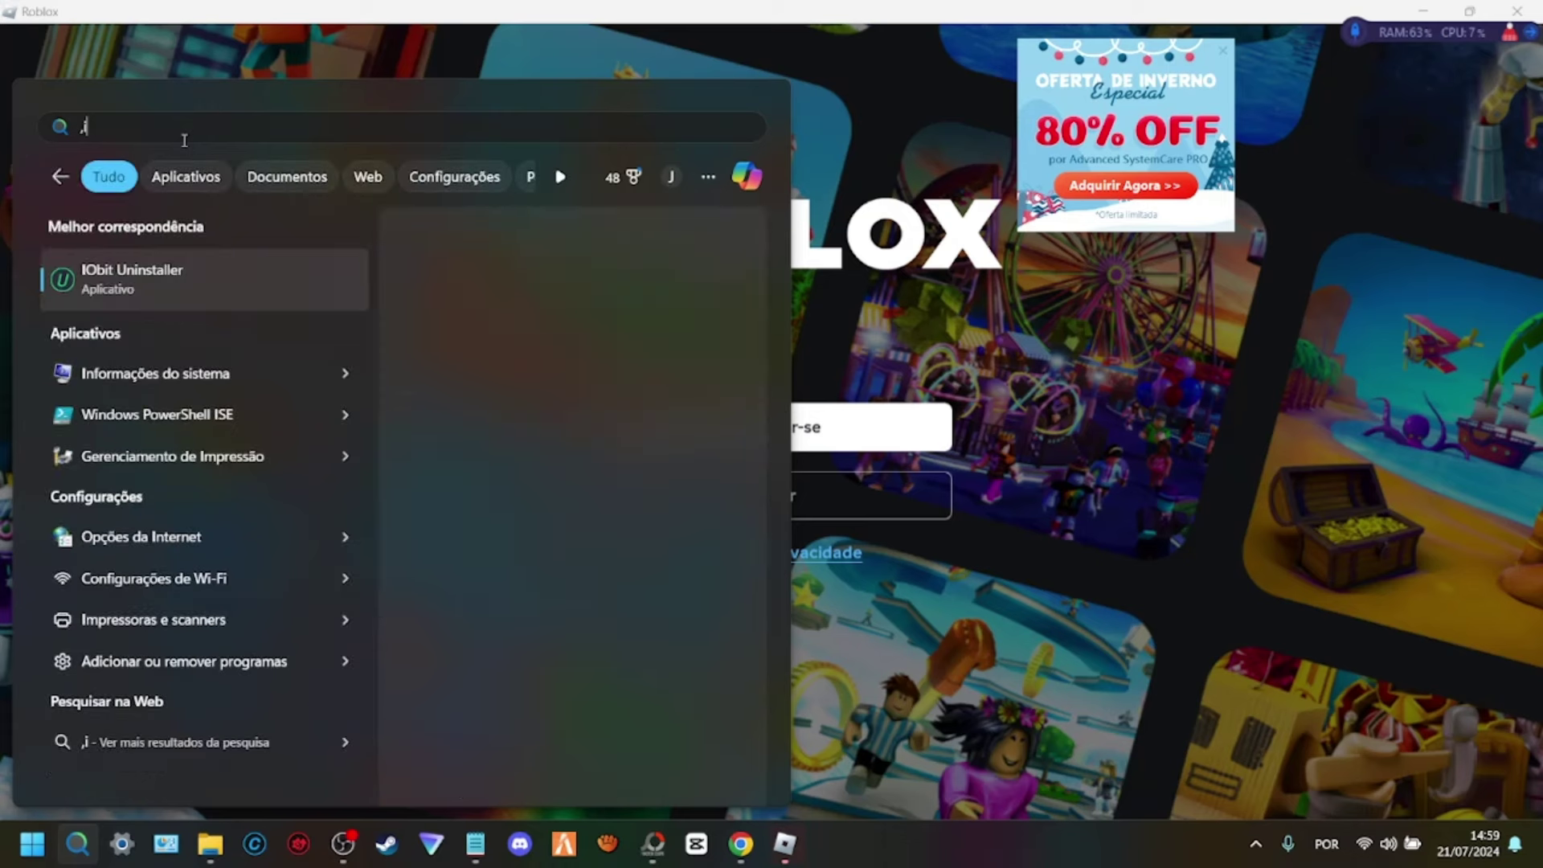
key("BackSpace")
key("BackSpace")
type("mi")
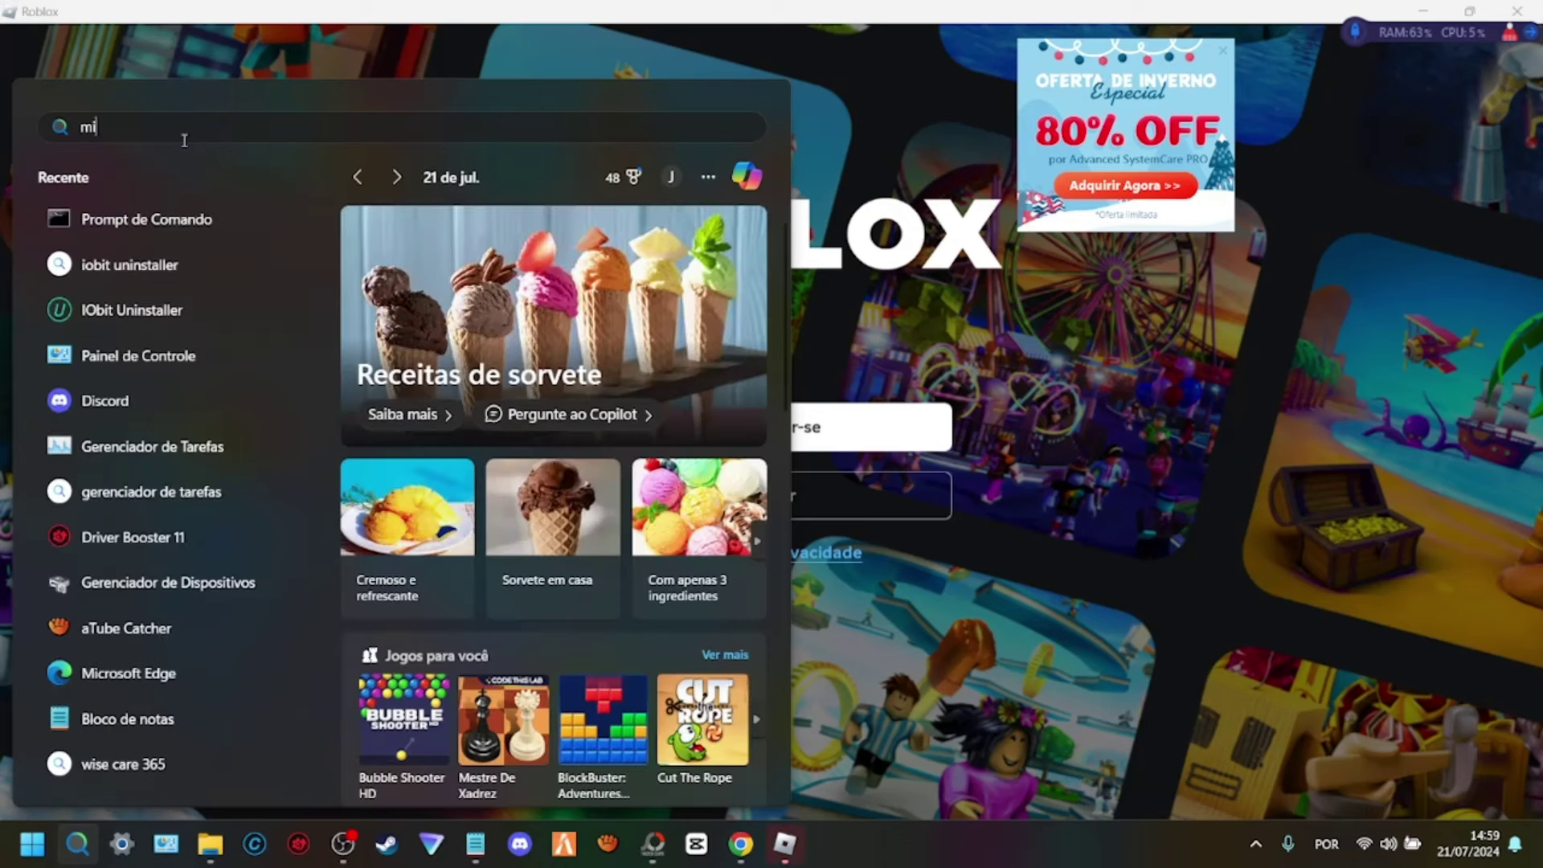
left_click(130, 373)
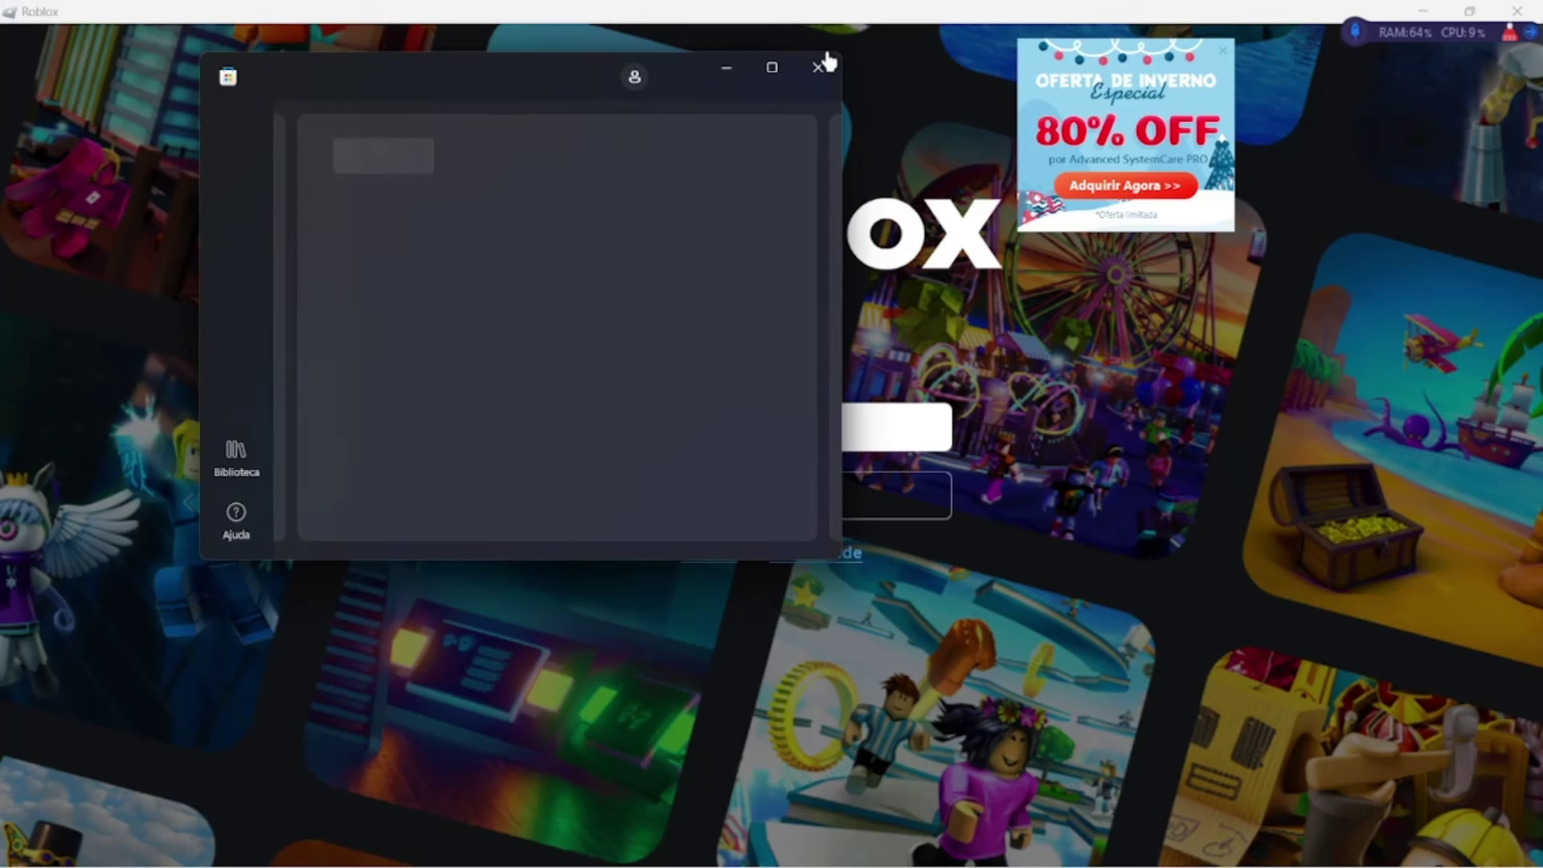
left_click(764, 67)
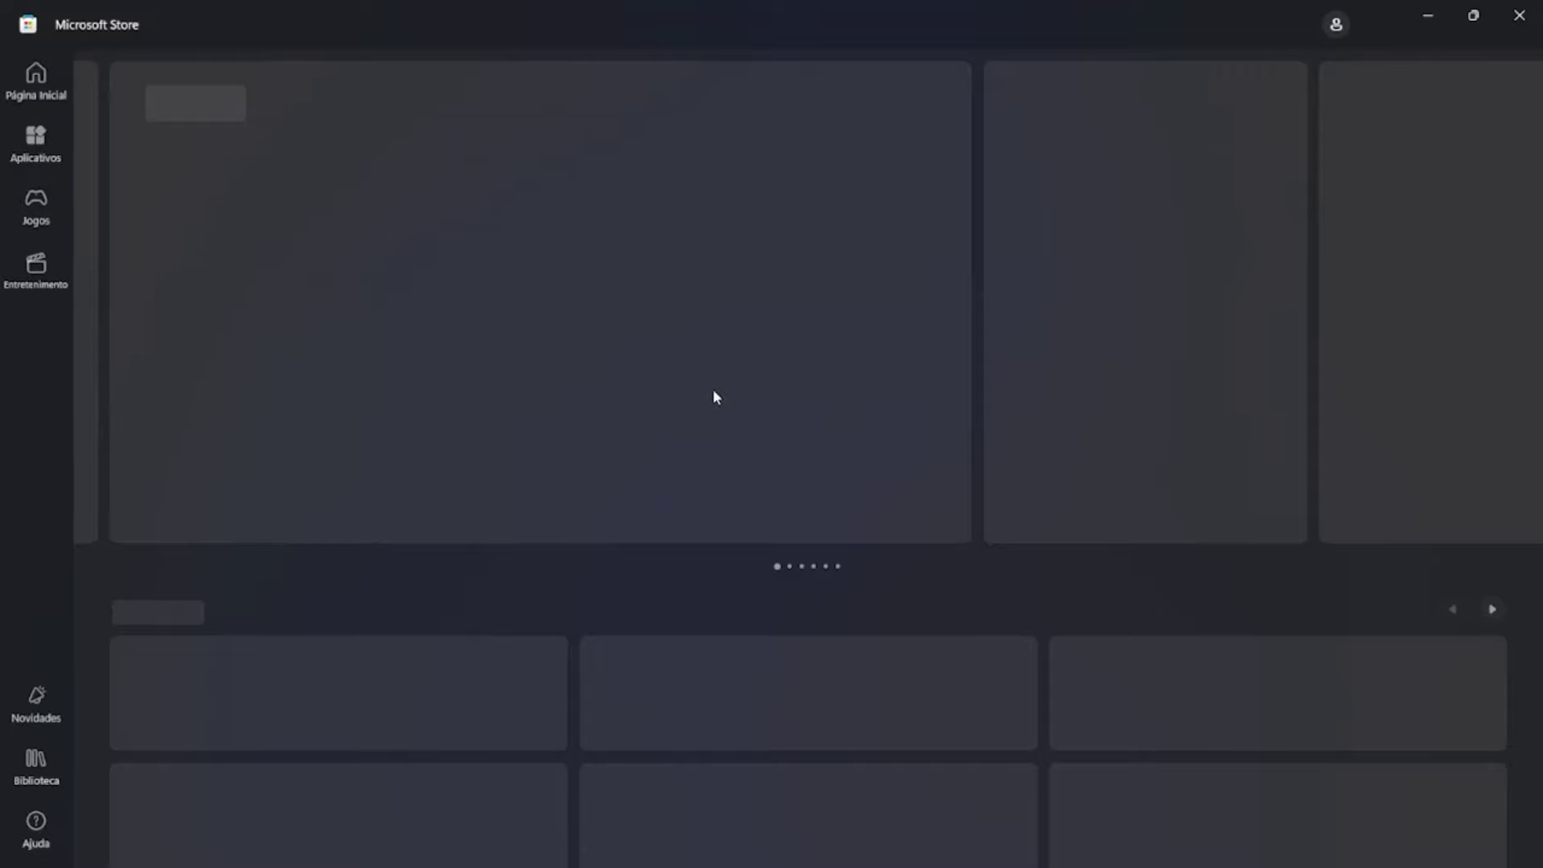
- Search the store for roblox, open the Roblox game page and start acquiring the app
left_click(590, 41)
type("robço")
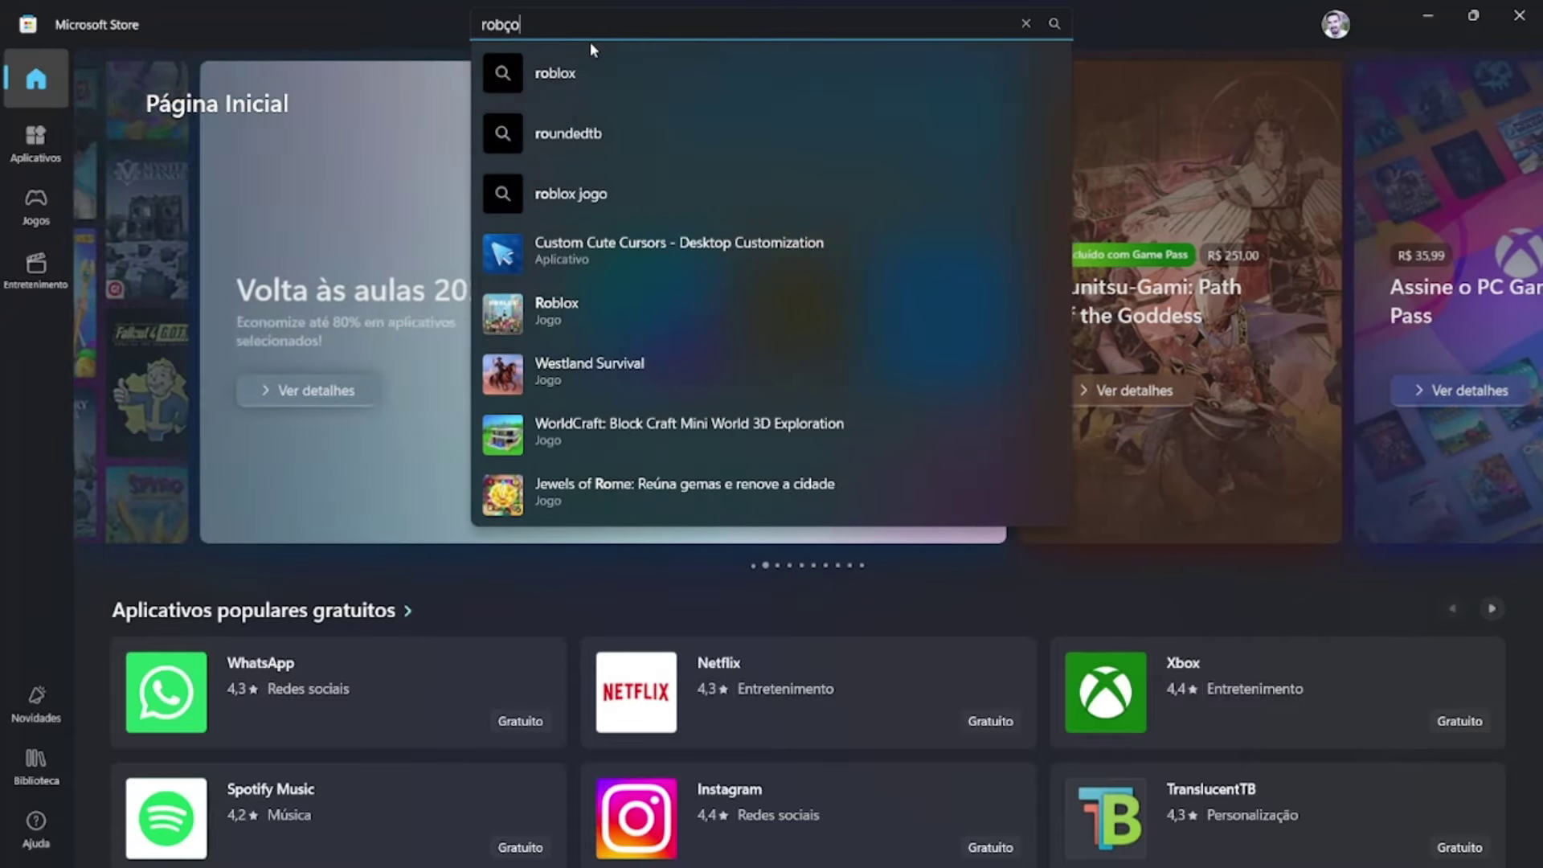
key("Return")
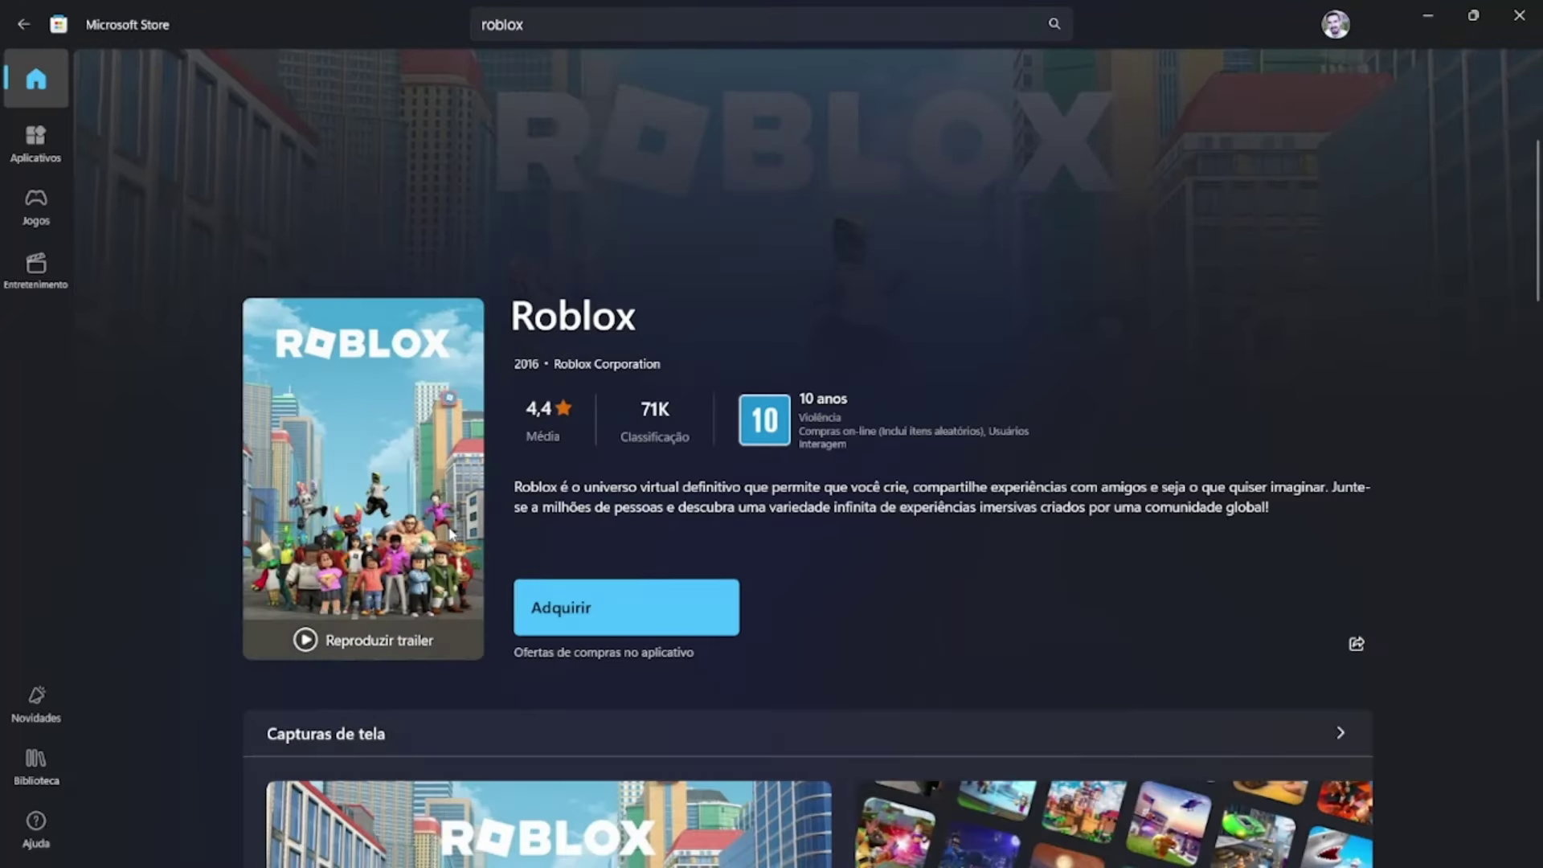
scroll(575, 460, "down", 2)
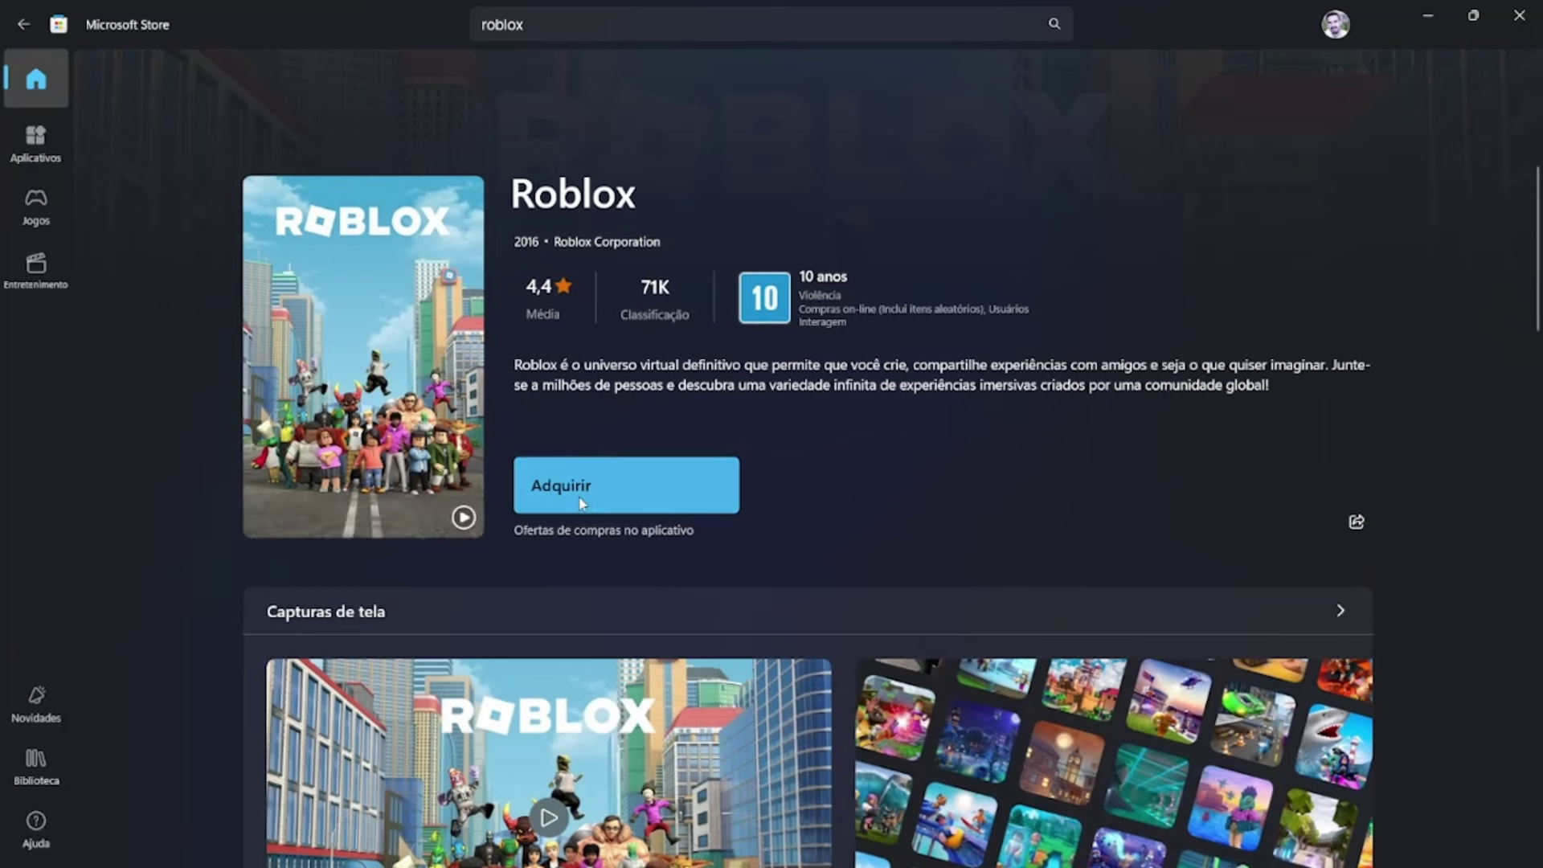
left_click(582, 490)
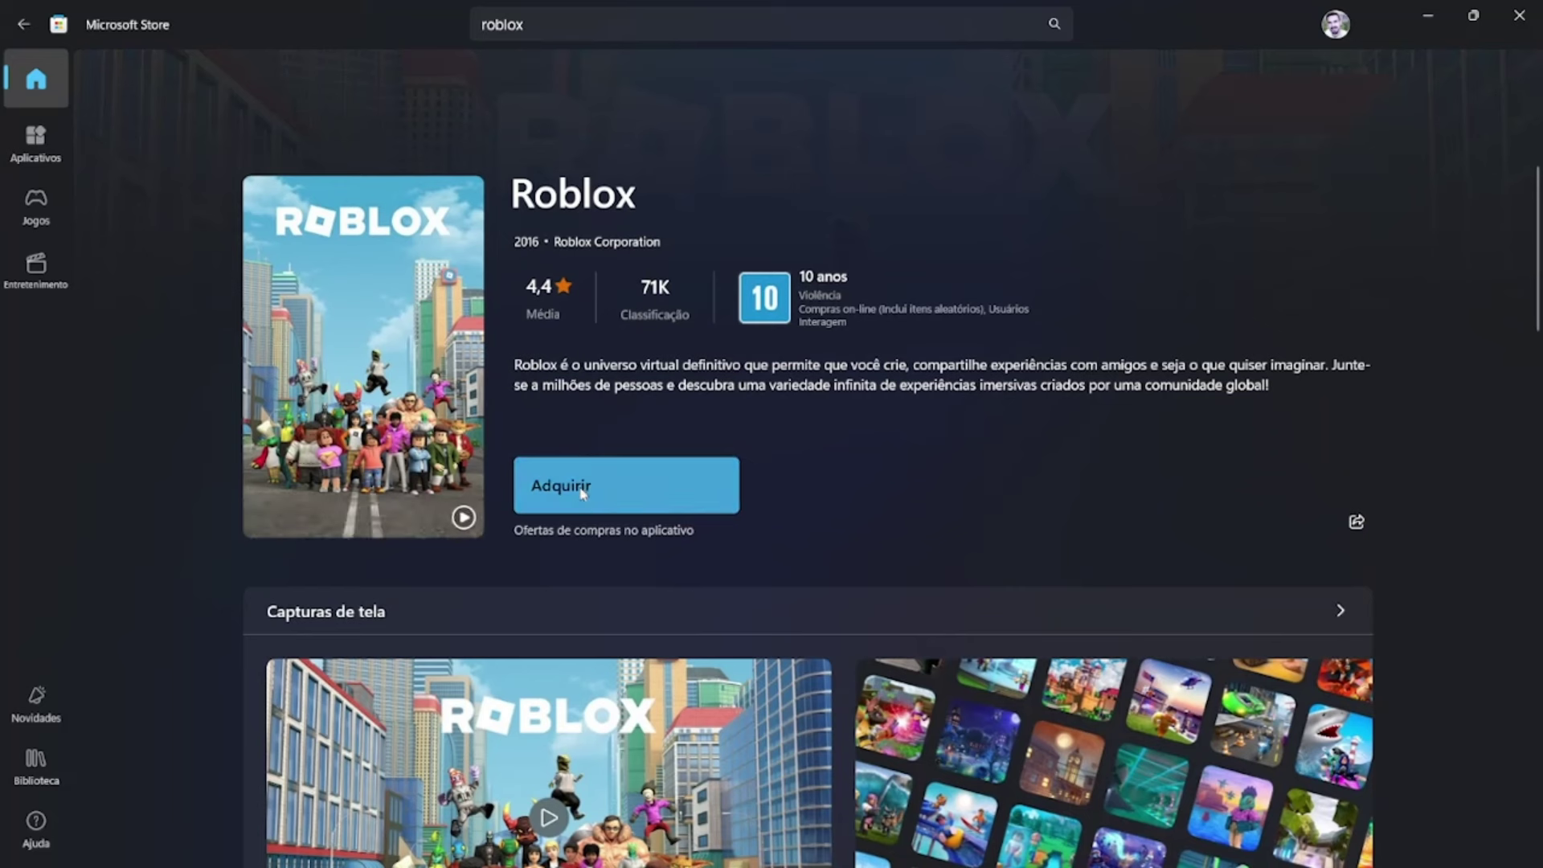